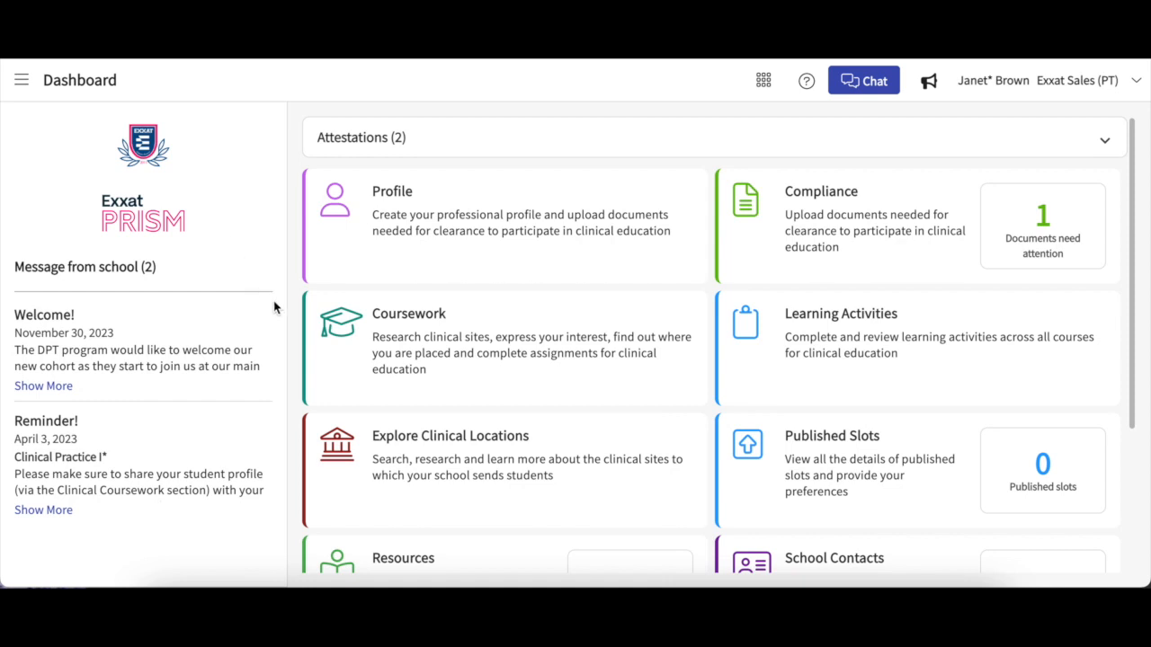
Step: Open the Coursework page from the Dashboard's Coursework card
click(398, 329)
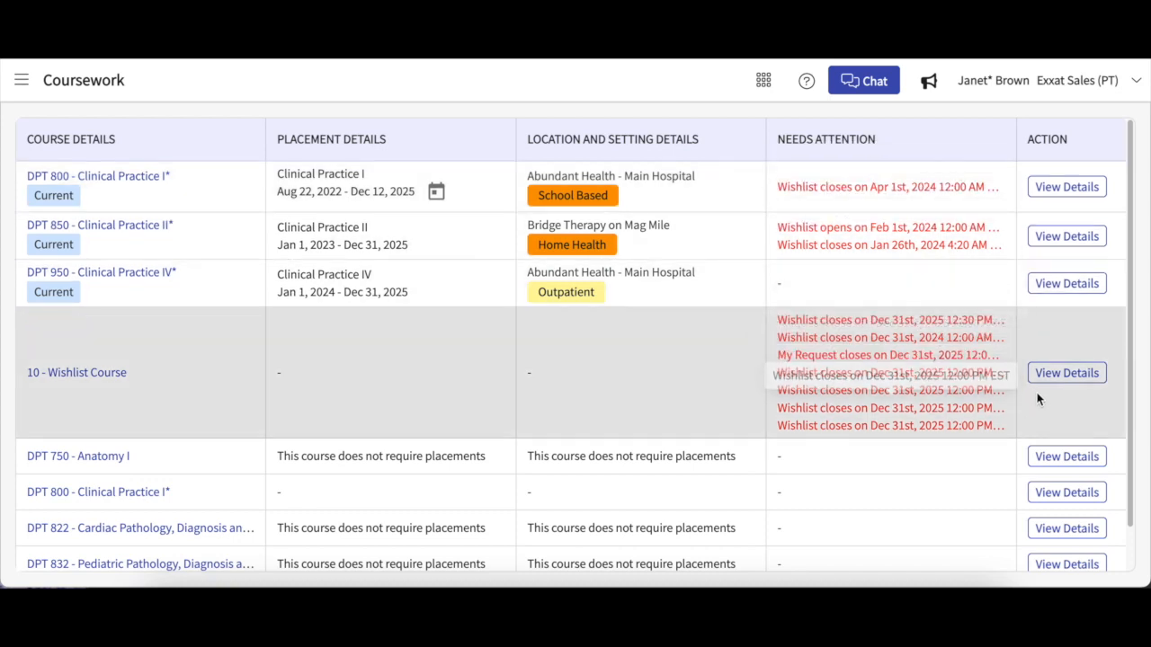
Step: Open the 10 - Wishlist Course details and look over its Request, Slot, Location and Setting wishlists
click(1056, 379)
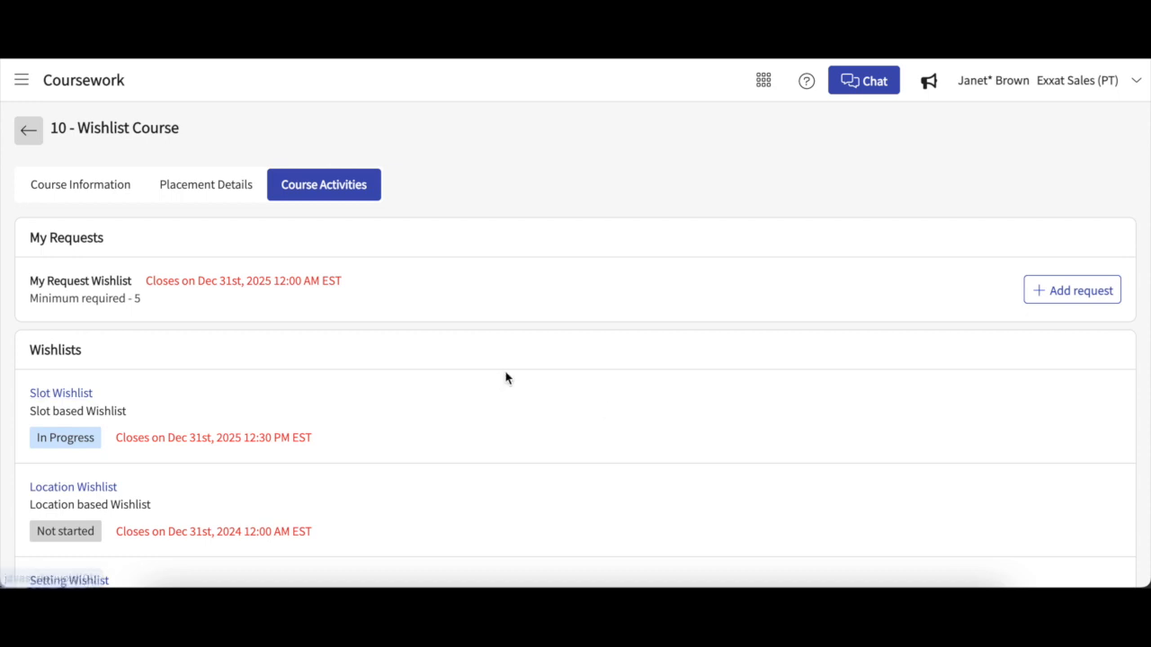
scroll(507, 378, down, 1)
scroll(507, 379, down, 1)
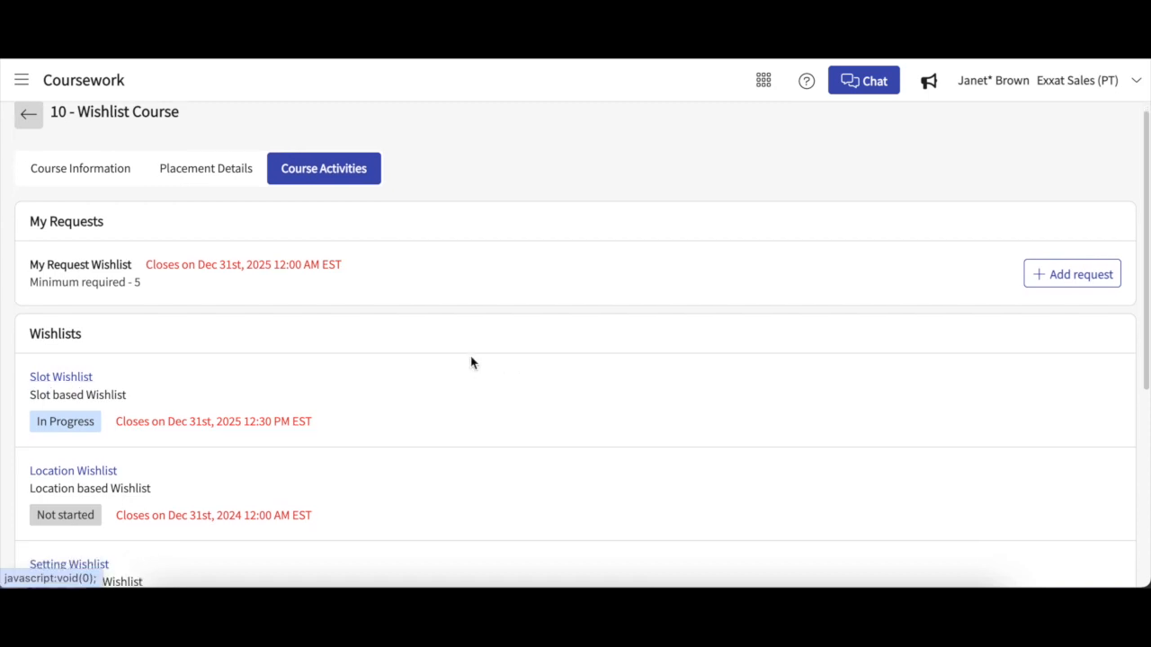
scroll(386, 398, down, 3)
scroll(385, 398, down, 2)
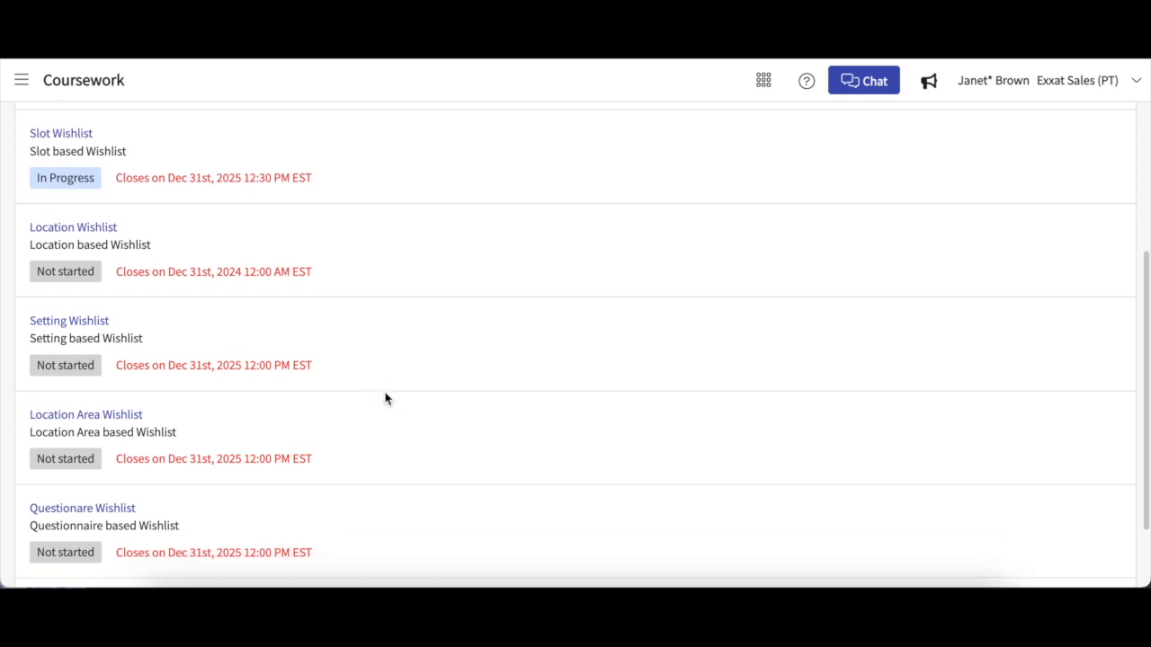
scroll(385, 398, down, 2)
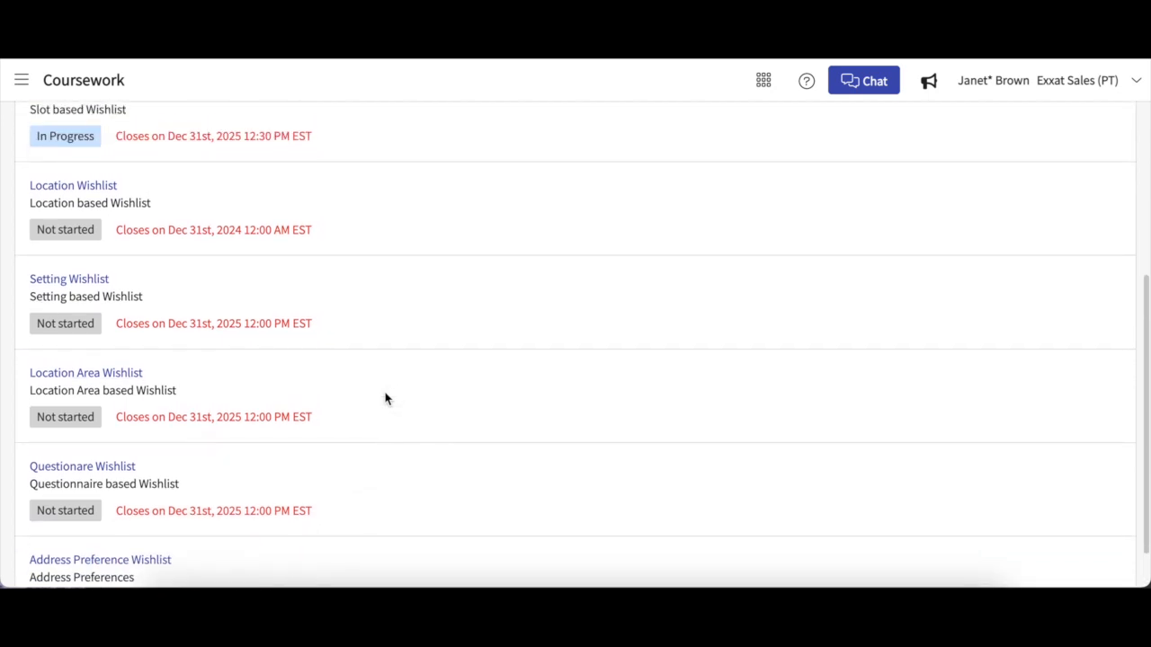
scroll(386, 398, up, 2)
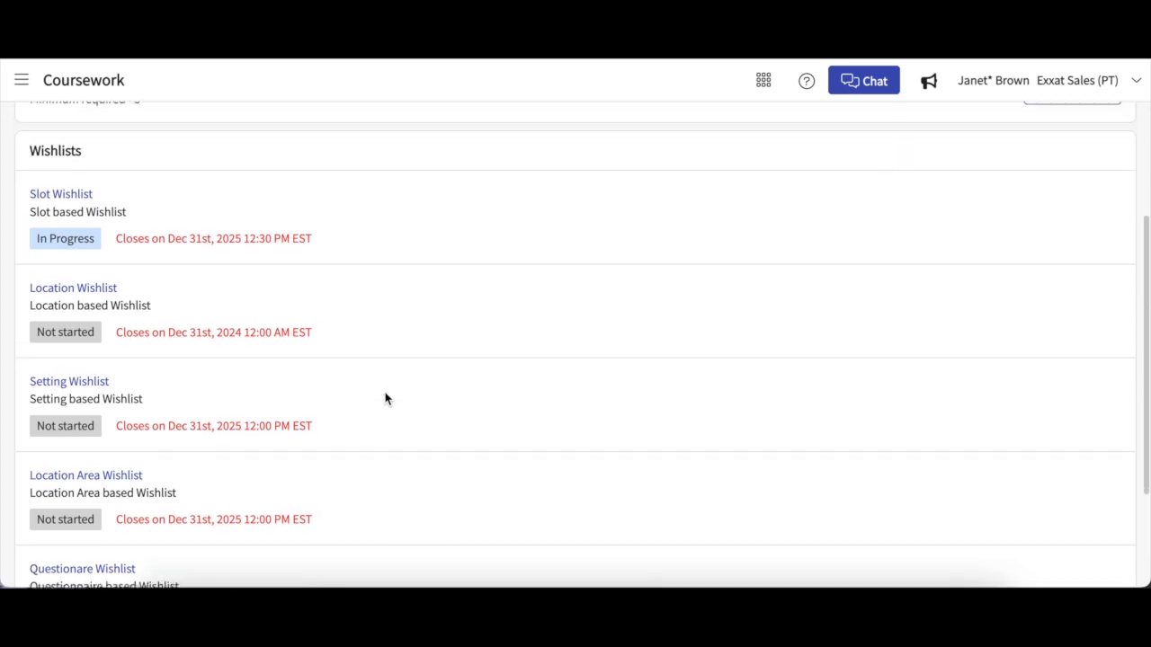
scroll(386, 398, up, 1)
scroll(385, 398, up, 1)
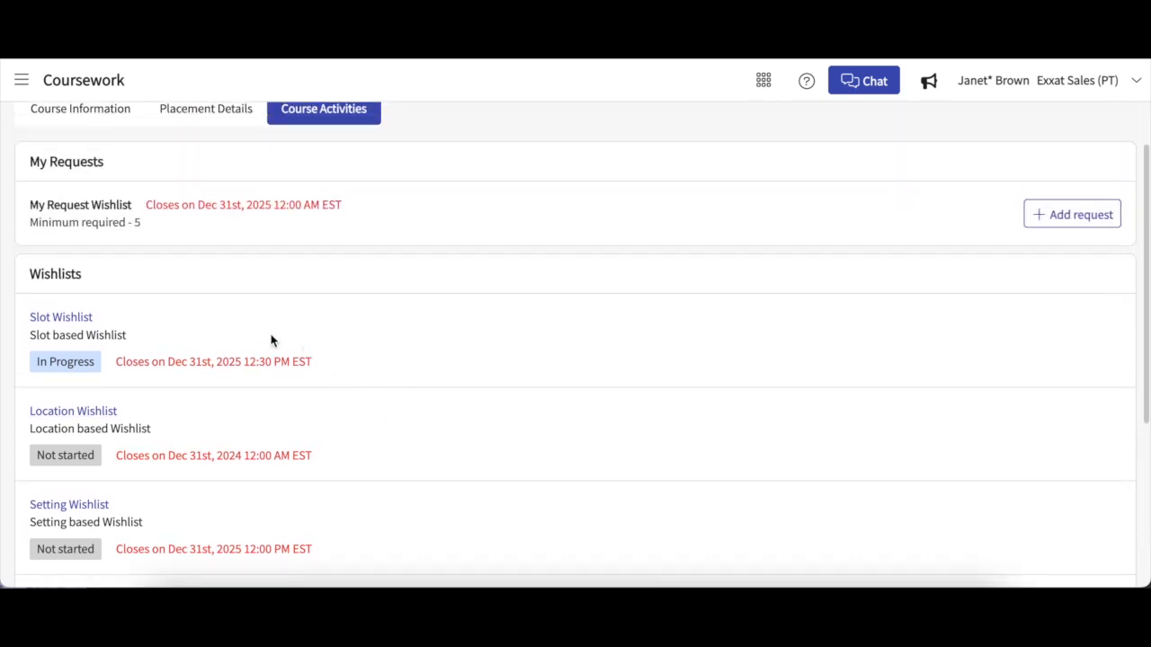
Step: Start the Slot Wishlist so it opens on Explore slots
click(75, 318)
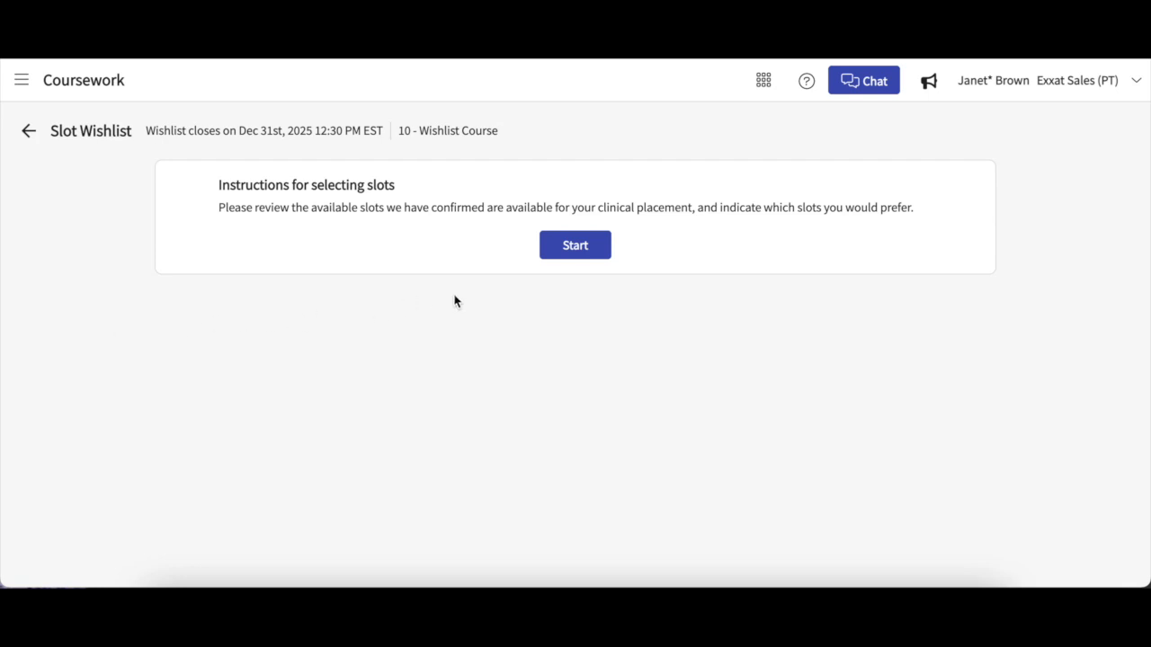
click(585, 245)
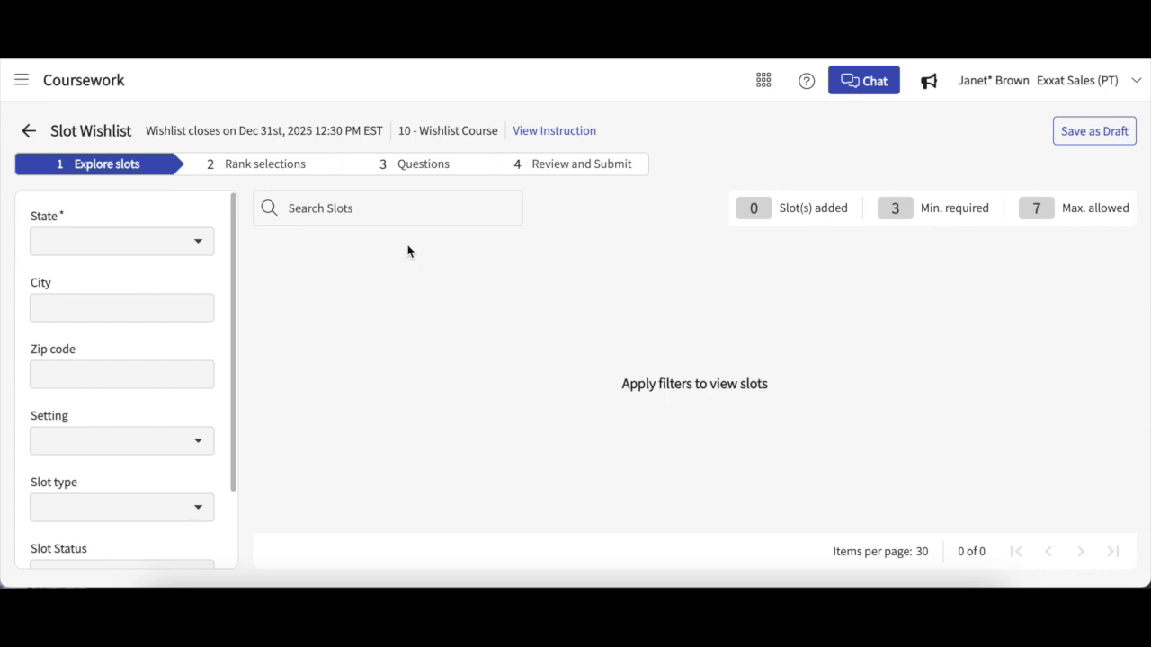
scroll(215, 264, down, 1)
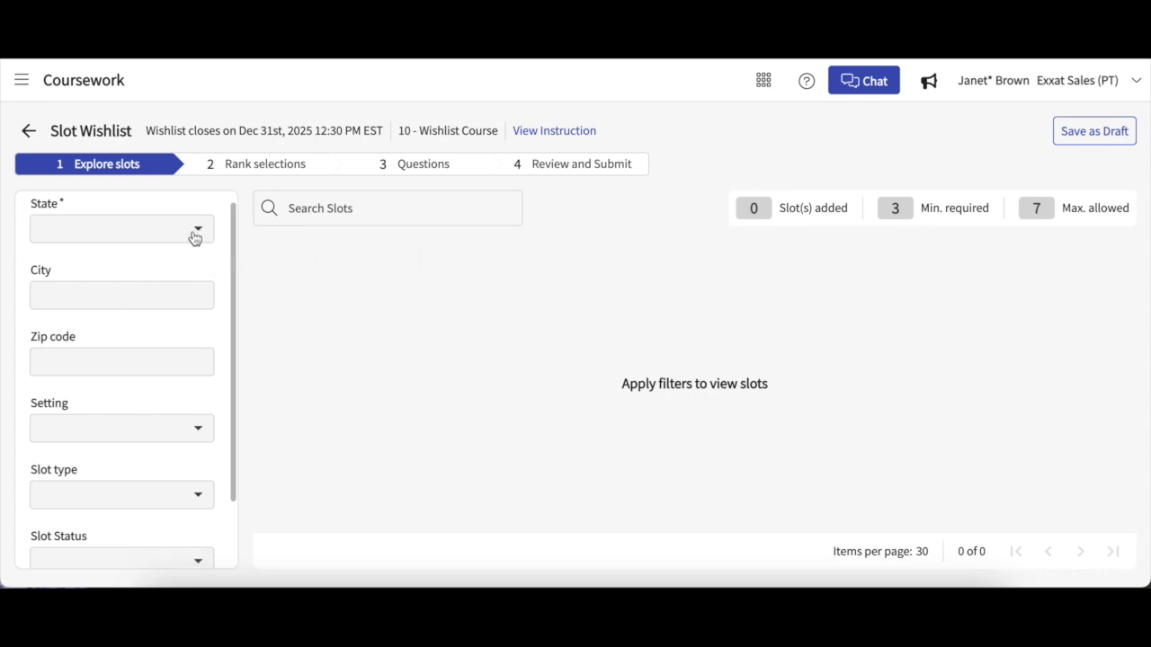
Step: Filter the slots to include every state with Select All and apply the filter
click(200, 232)
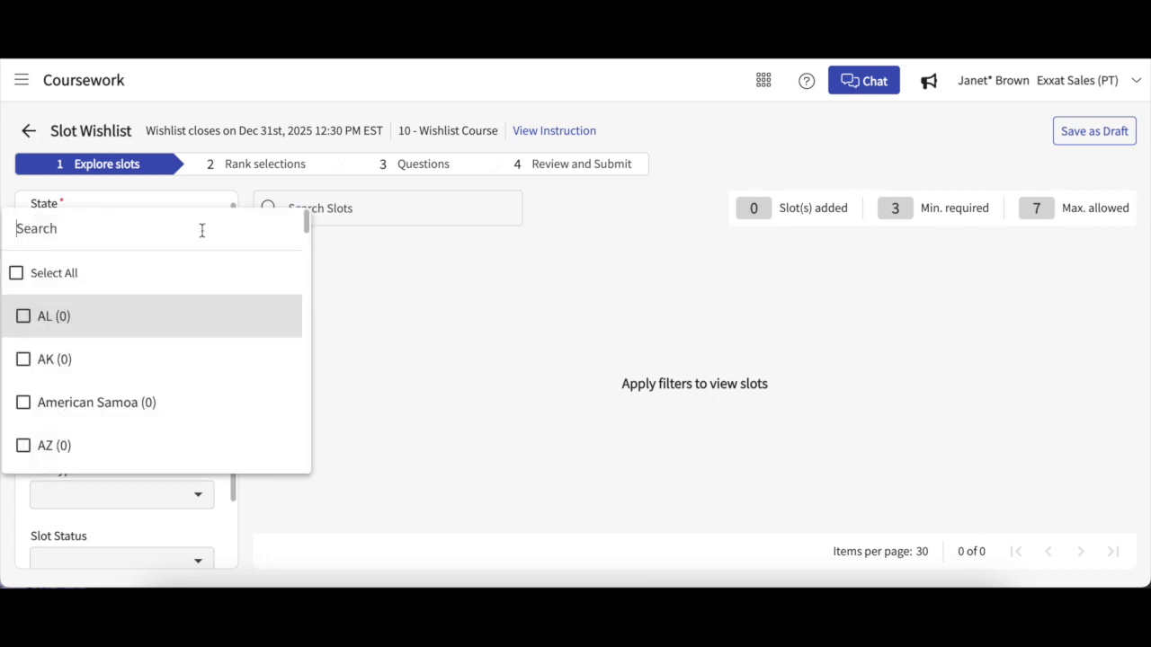
click(51, 273)
click(49, 273)
scroll(69, 366, down, 1)
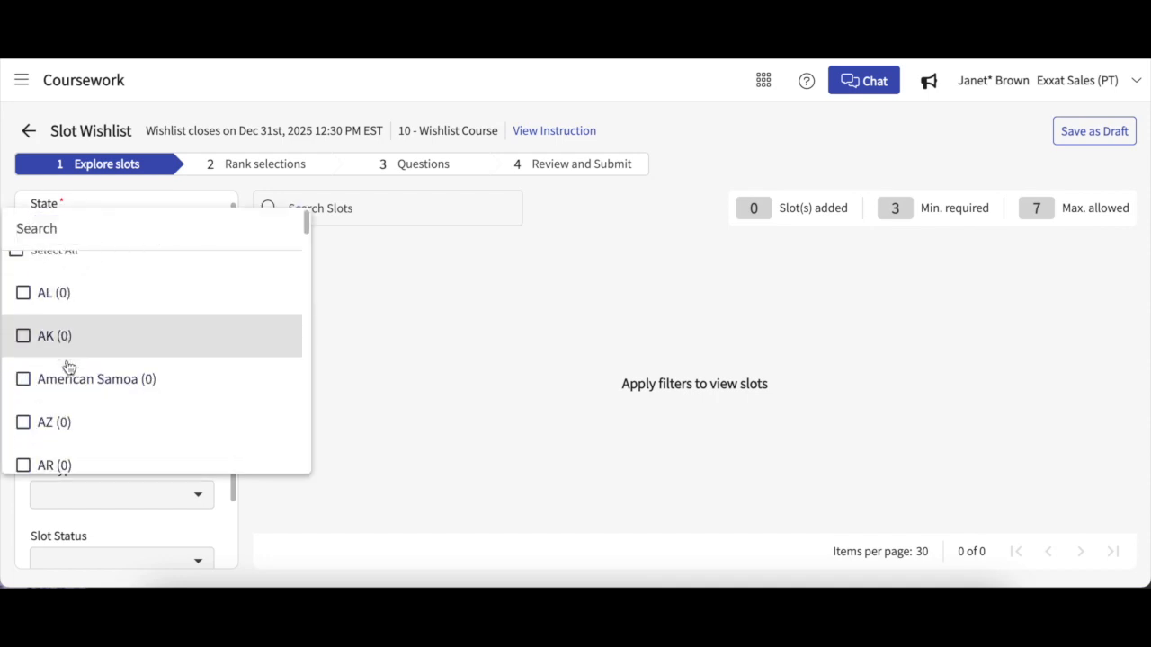
scroll(69, 367, down, 3)
click(69, 367)
click(69, 366)
scroll(69, 367, up, 4)
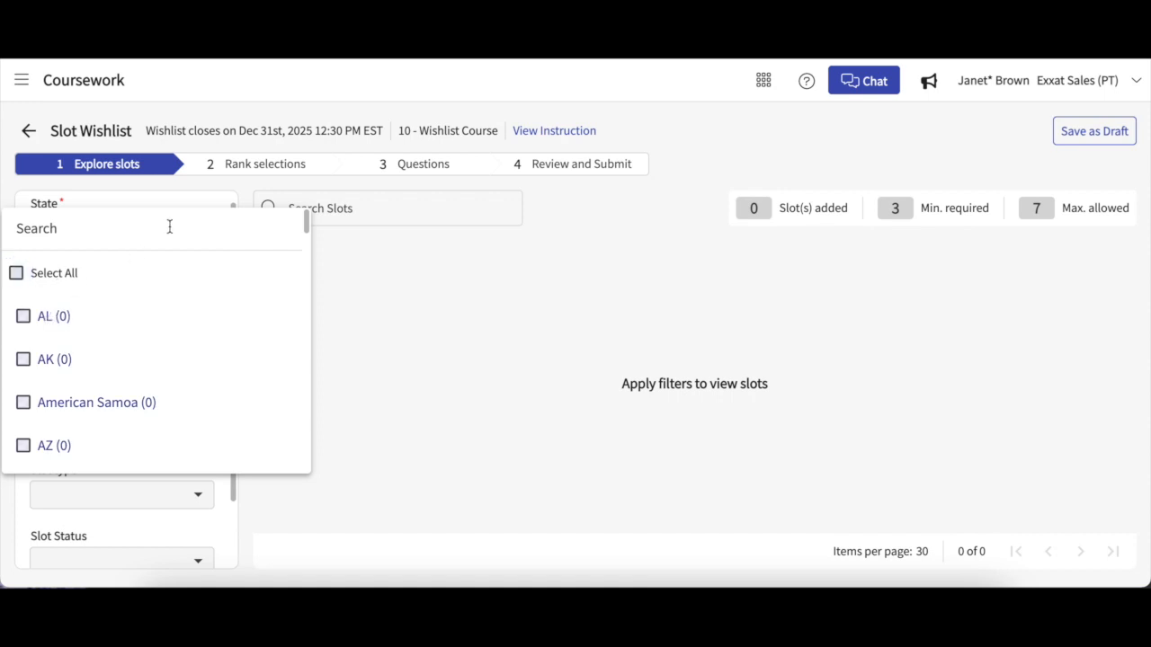
click(196, 208)
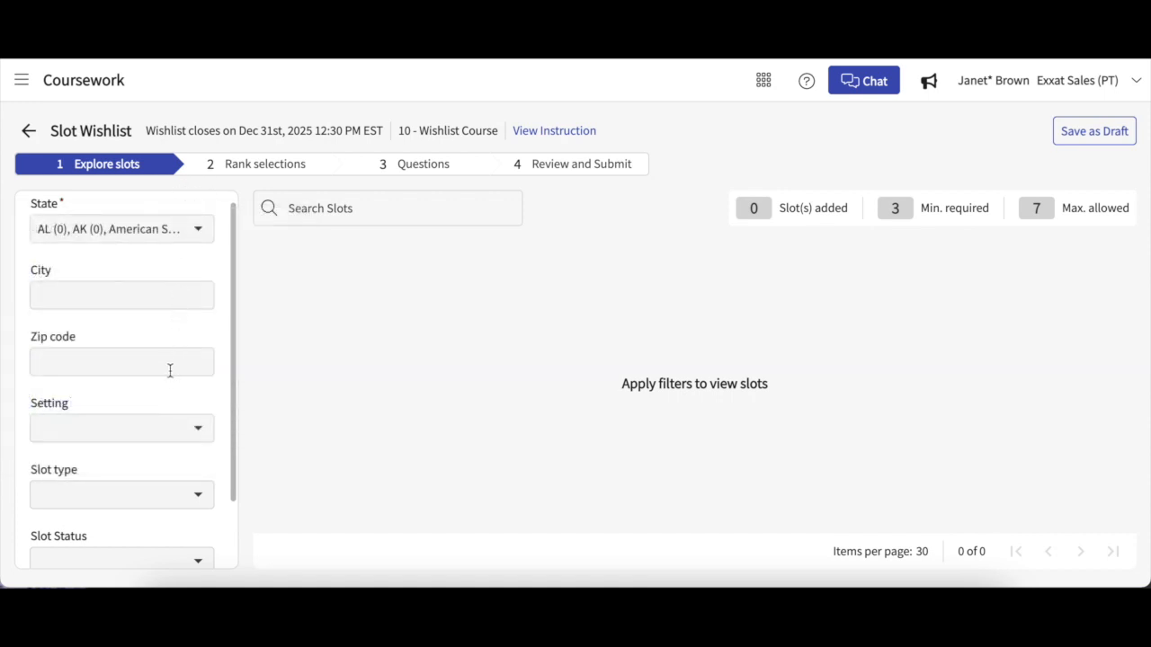
scroll(162, 437, down, 2)
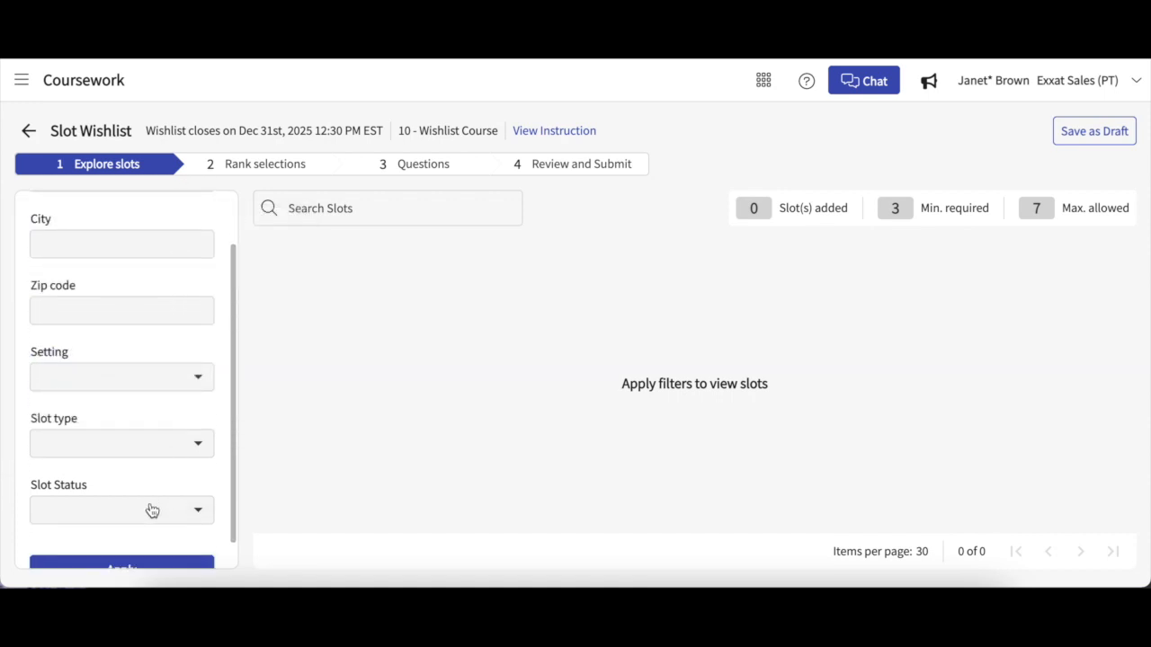
scroll(152, 510, down, 1)
scroll(151, 510, up, 1)
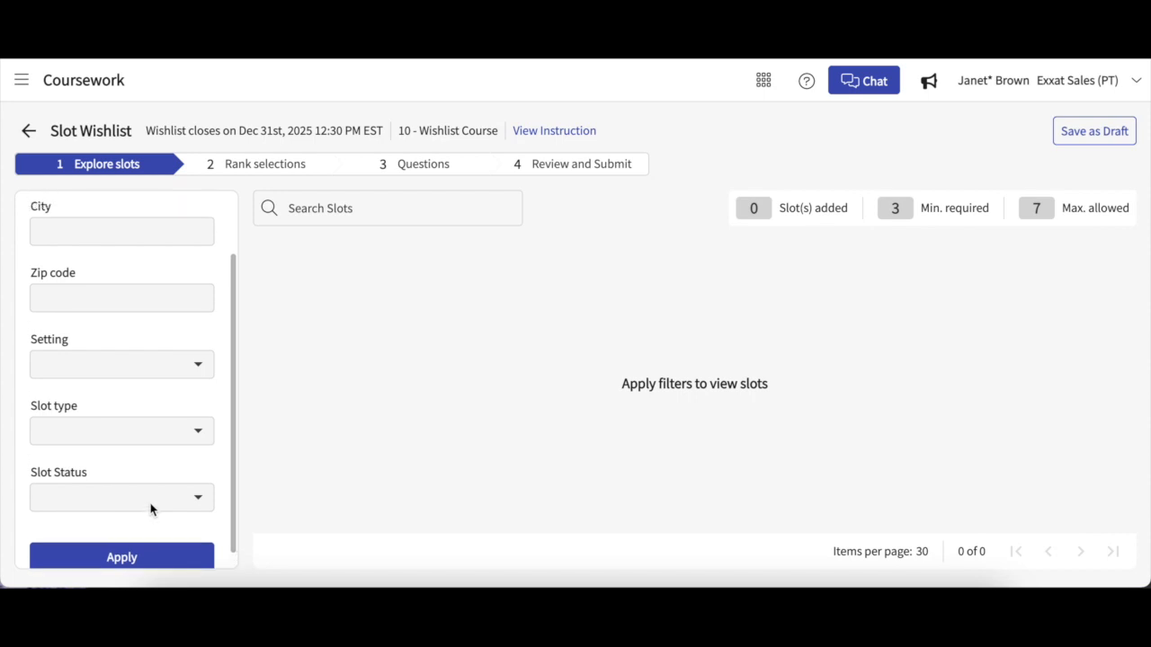
click(129, 557)
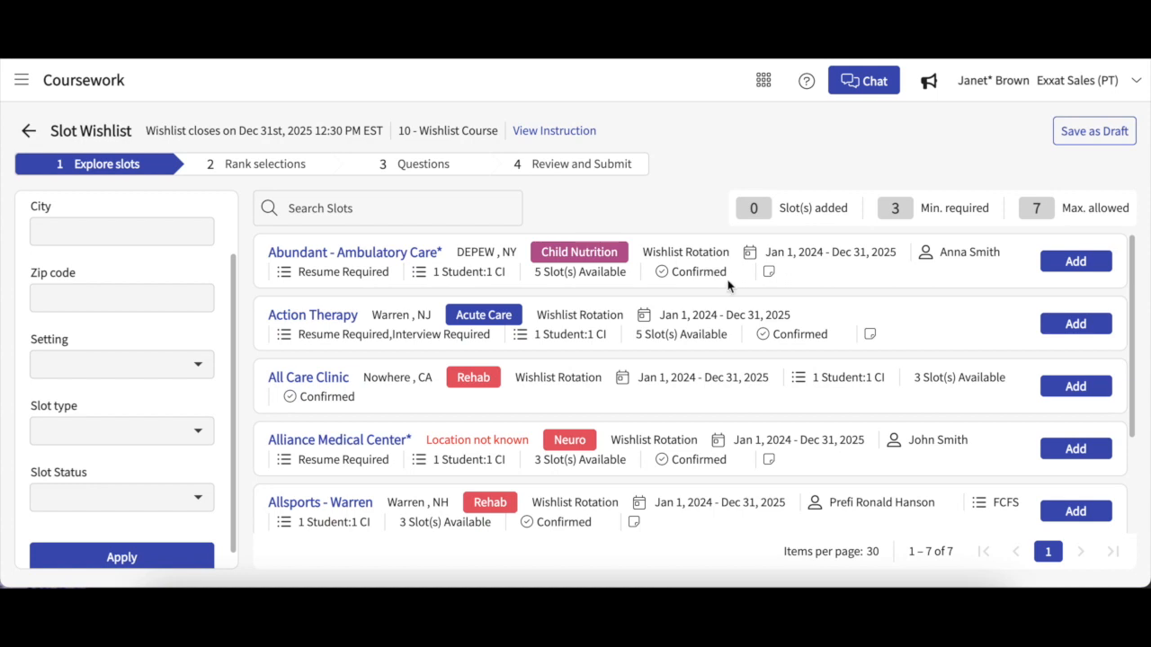
Step: Once the seven slots load, show the Abundant - Ambulatory Care slot's details panel
click(414, 255)
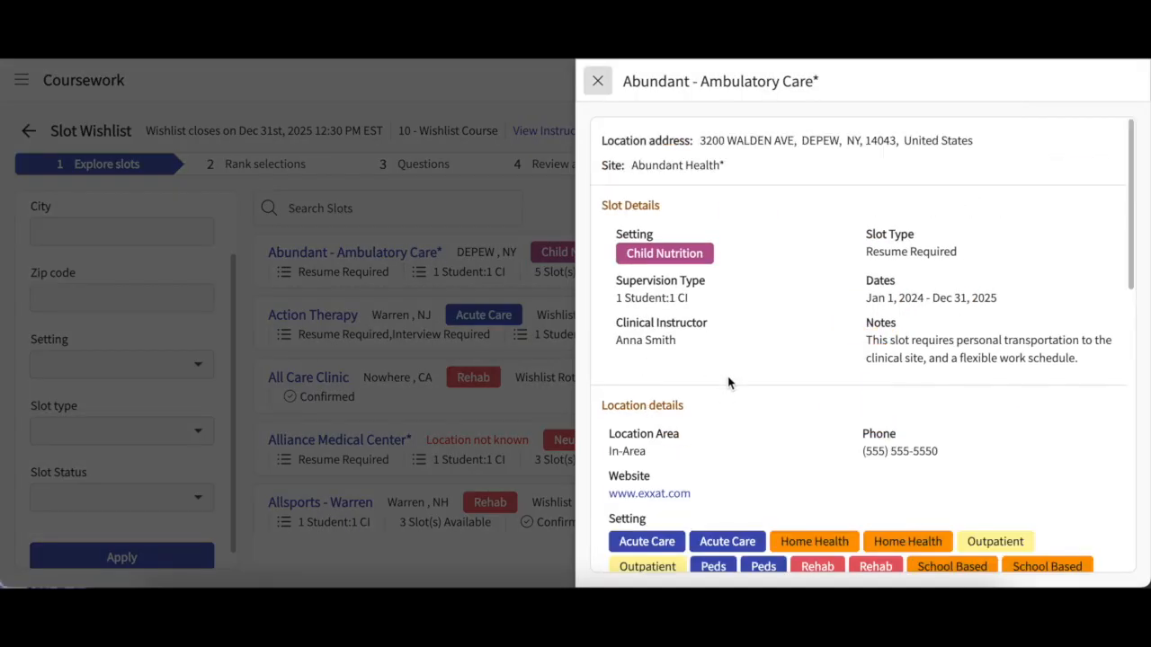
Step: Read the Abundant - Ambulatory Care requirements, notes and documents, then close its details panel
scroll(728, 382, down, 2)
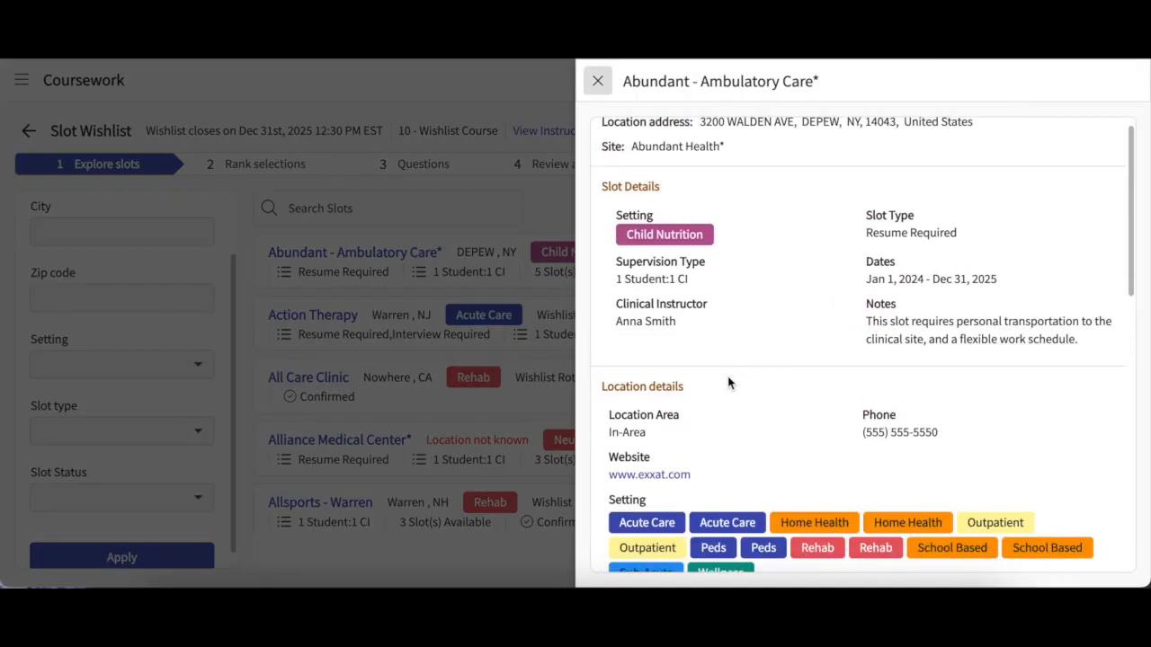
scroll(728, 382, down, 2)
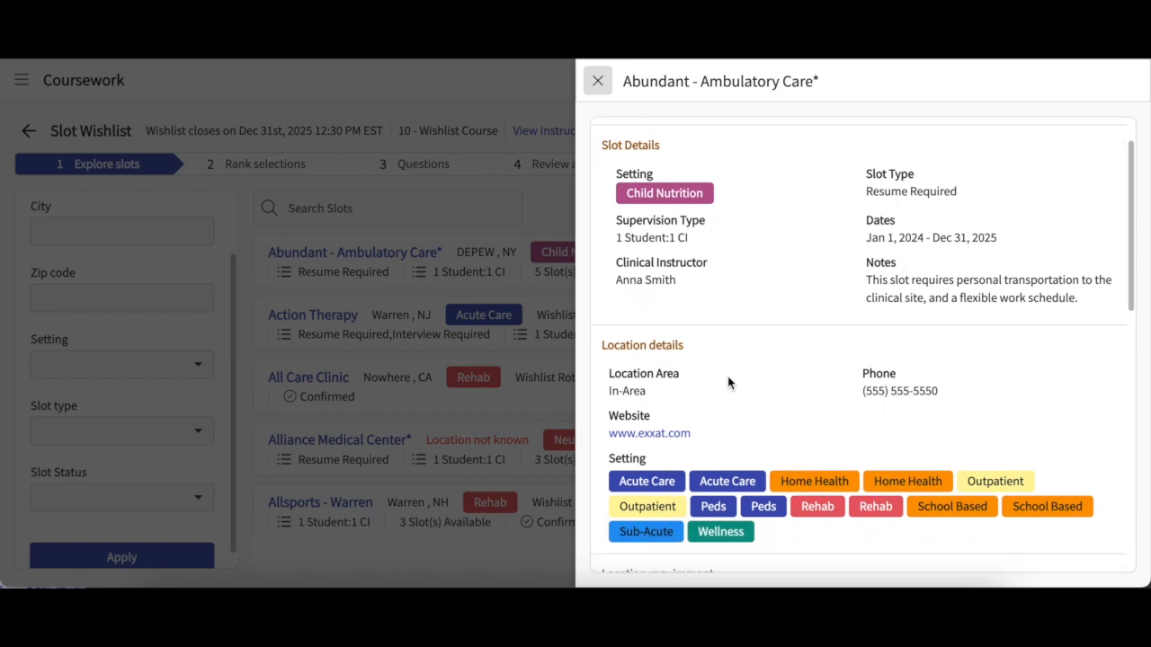
scroll(727, 376, down, 3)
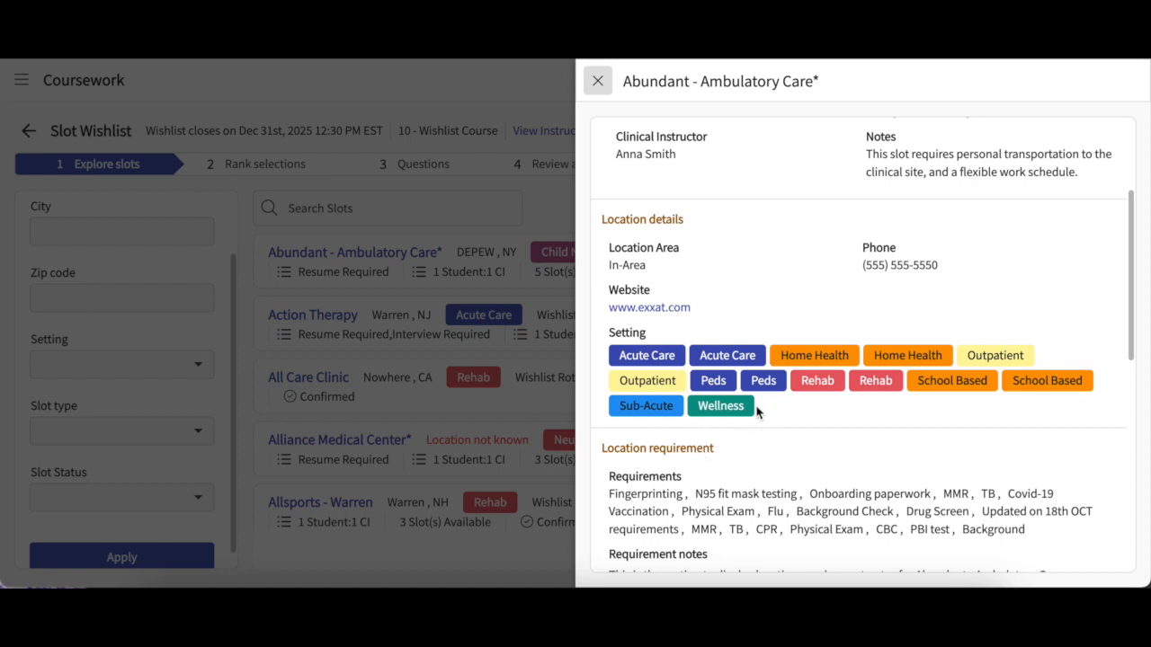
scroll(757, 411, down, 5)
scroll(757, 412, down, 6)
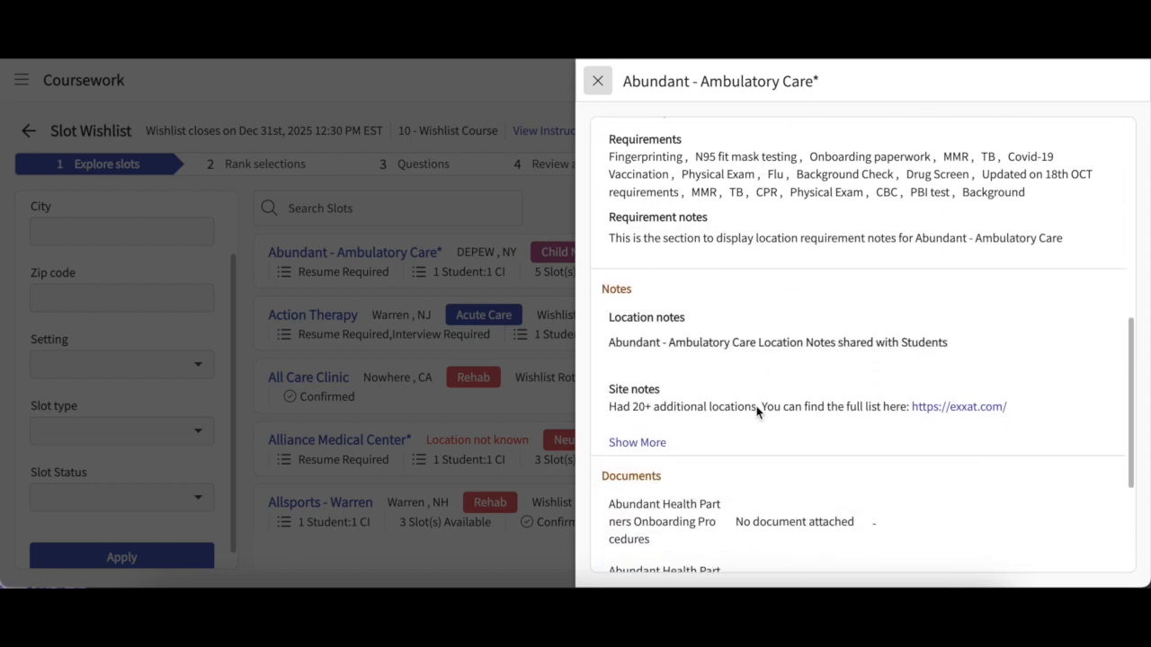
scroll(757, 411, down, 1)
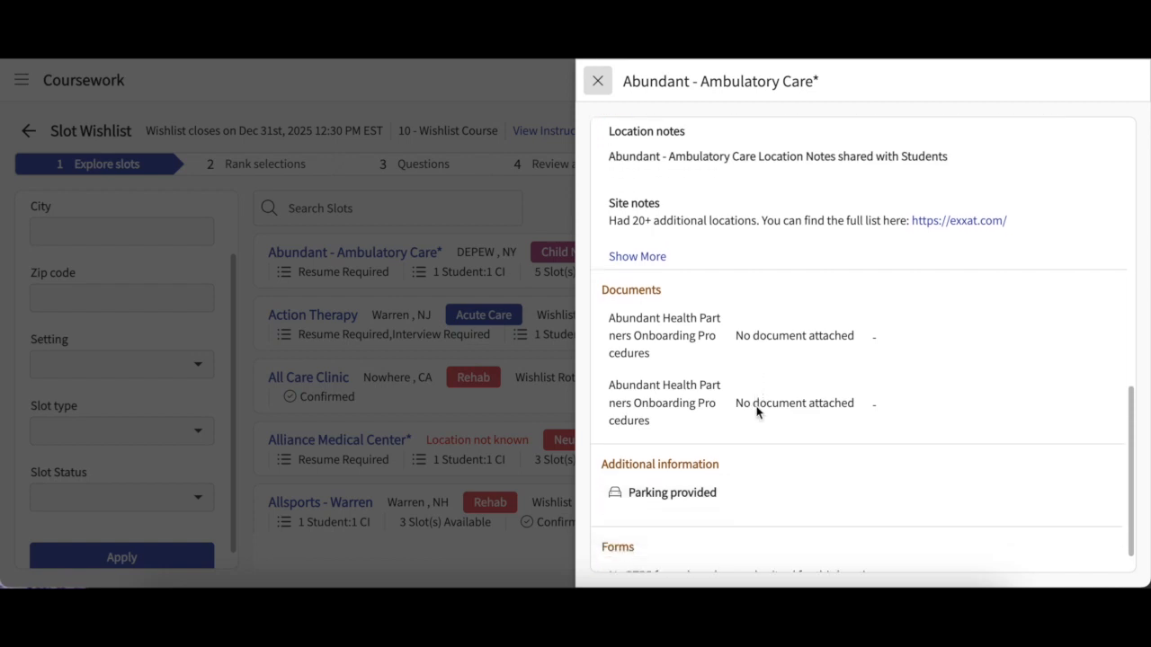
scroll(757, 412, up, 3)
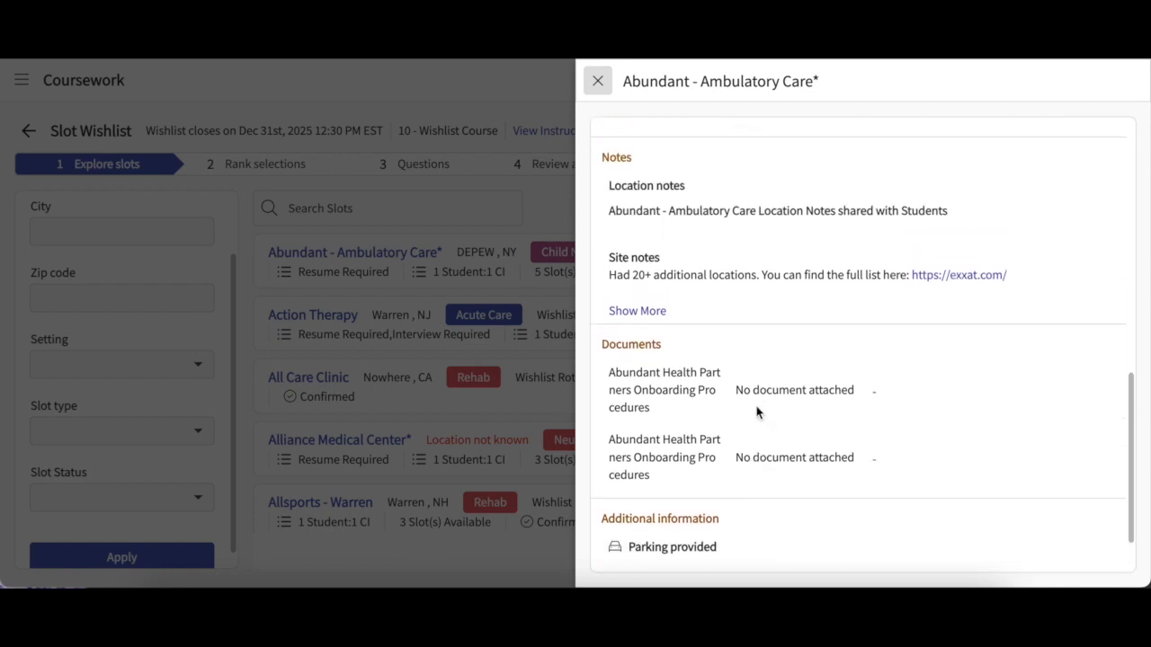
scroll(757, 412, down, 3)
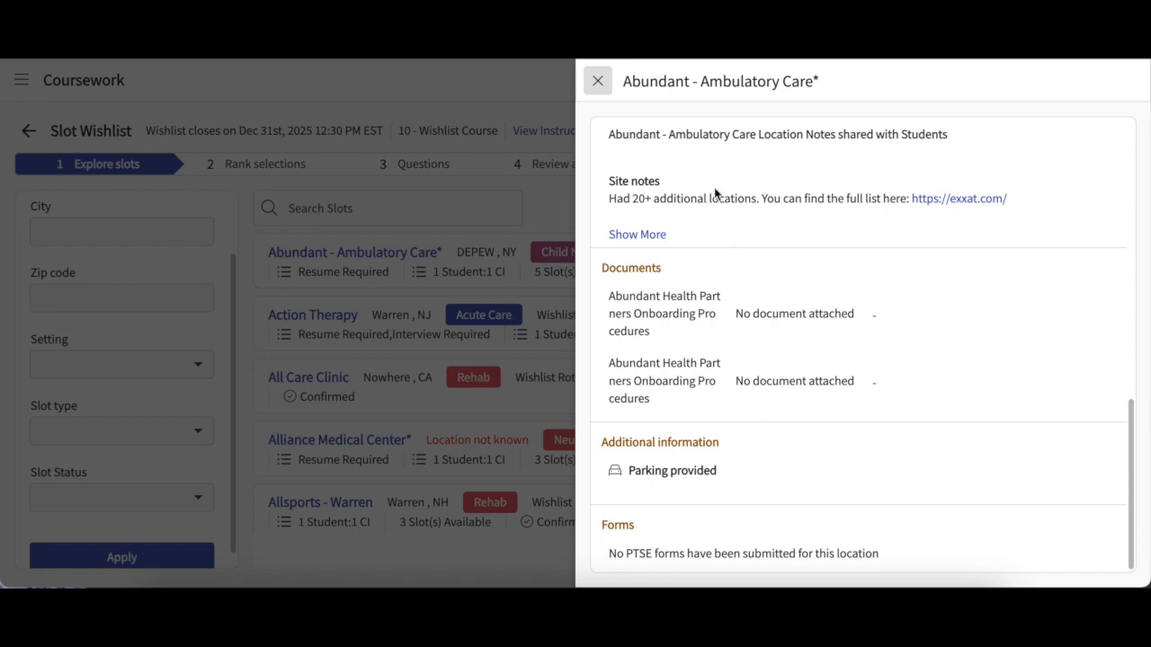
click(603, 83)
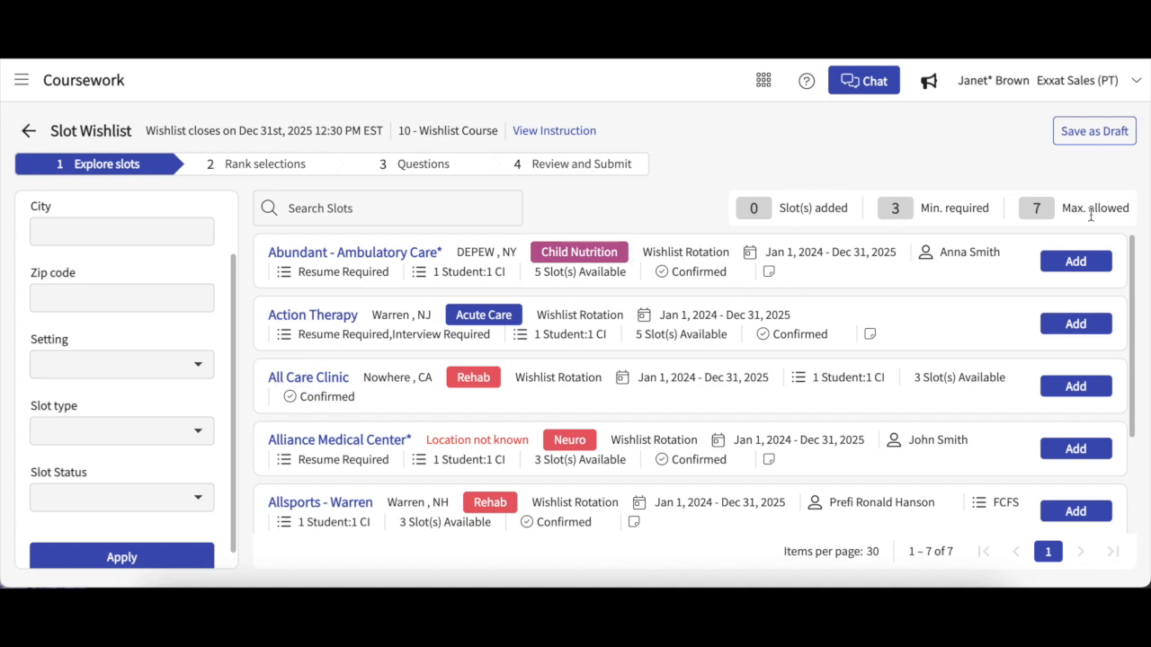
Step: Add Abundant - Ambulatory Care, All Care Clinic and Allsports - Warren to the wishlist
click(1083, 263)
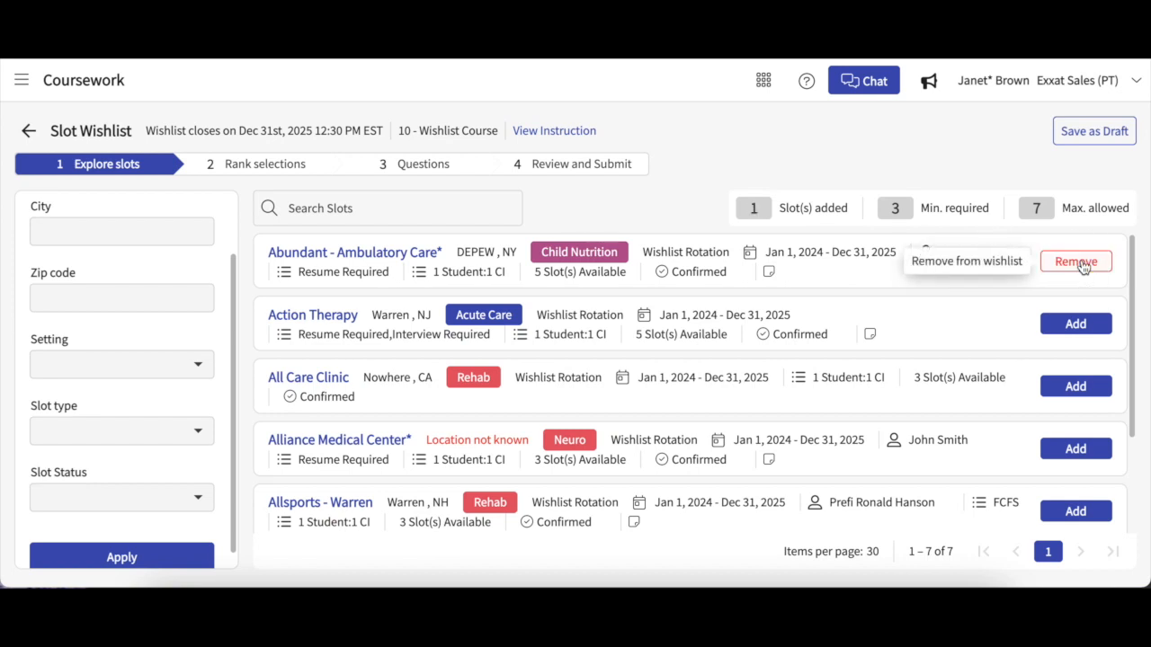
click(1082, 392)
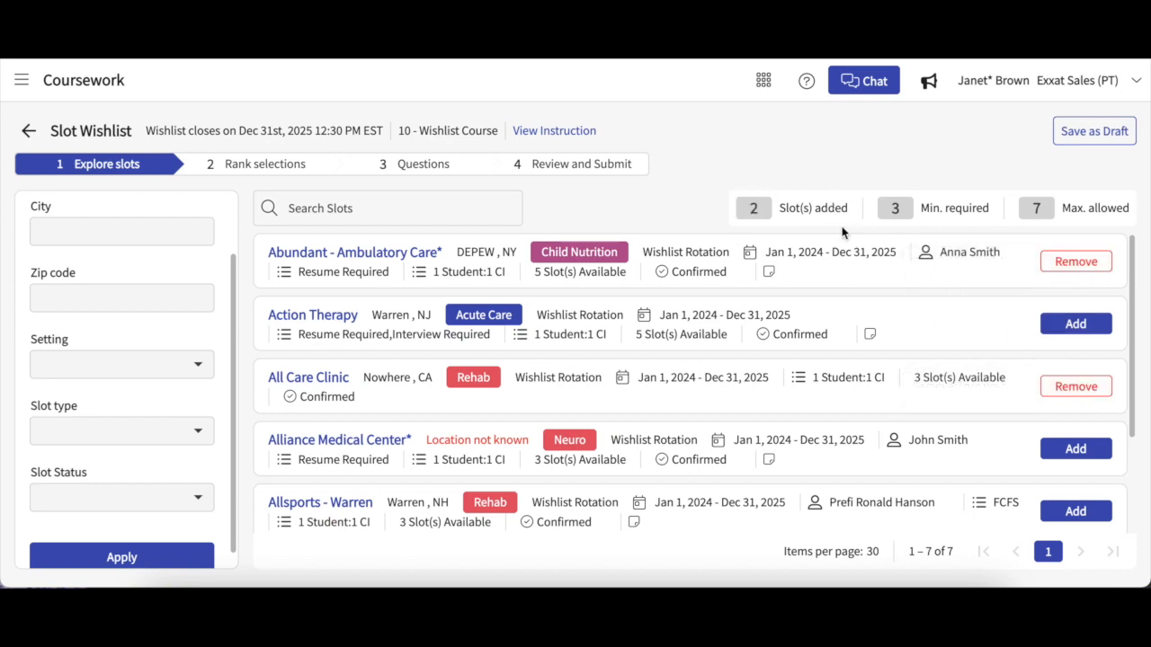
scroll(1002, 455, down, 1)
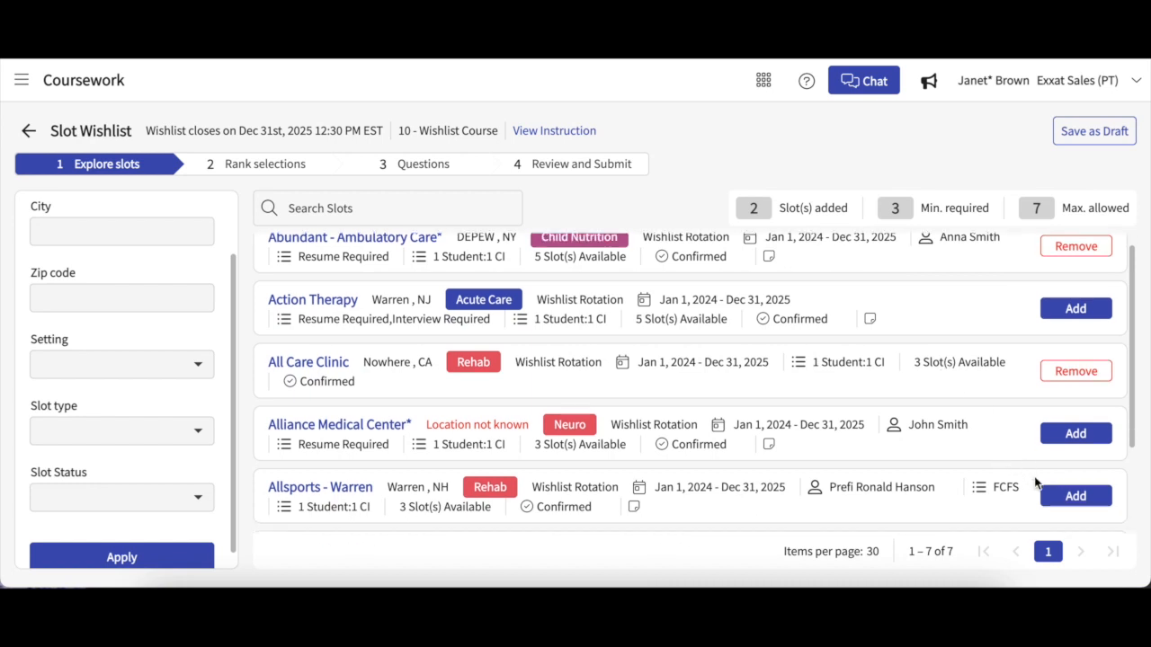
click(1056, 497)
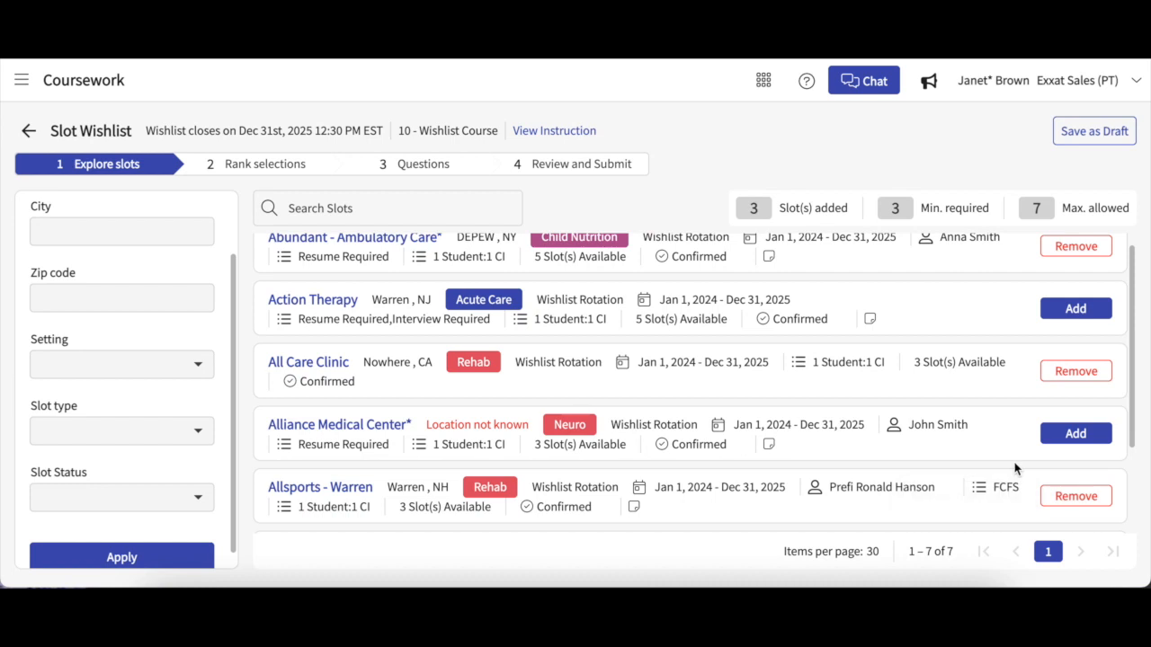
Step: Remove and re-add Allsports - Warren, then go to Rank selections
scroll(1014, 468, down, 2)
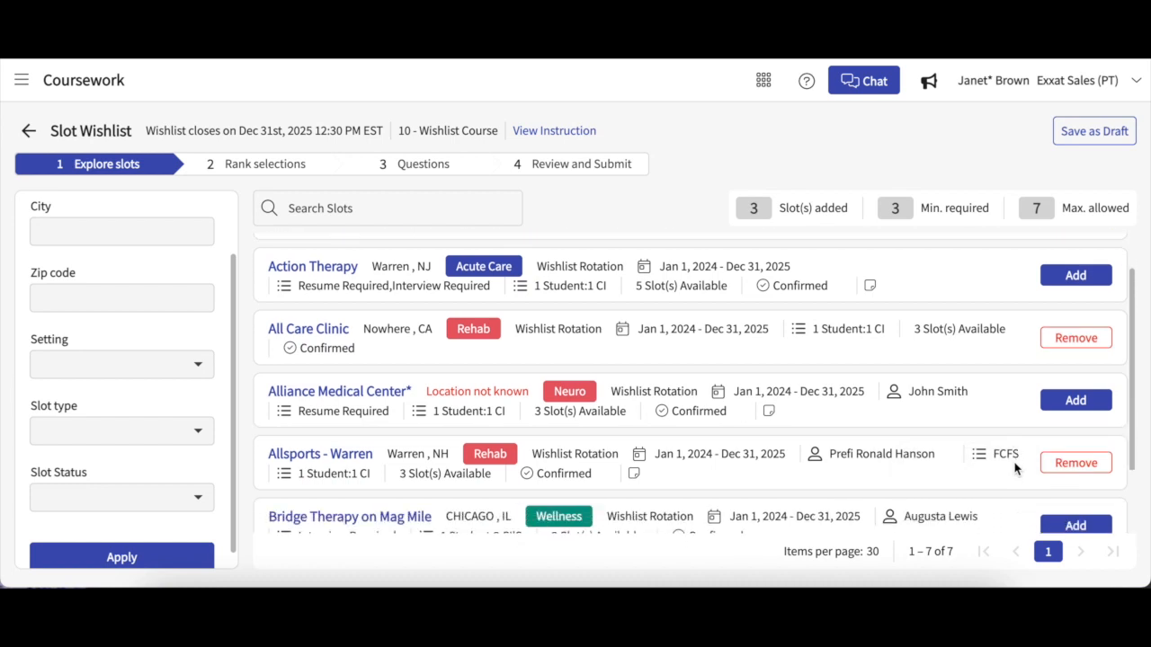
right_click(1025, 466)
click(1075, 462)
click(1075, 462)
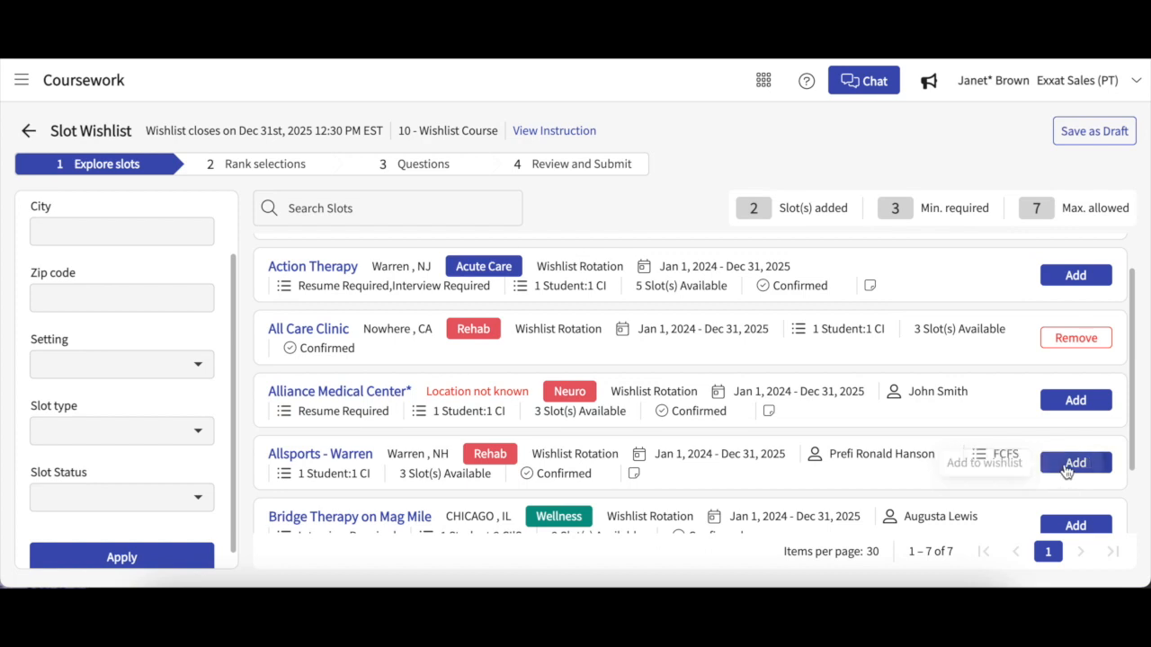
click(1066, 469)
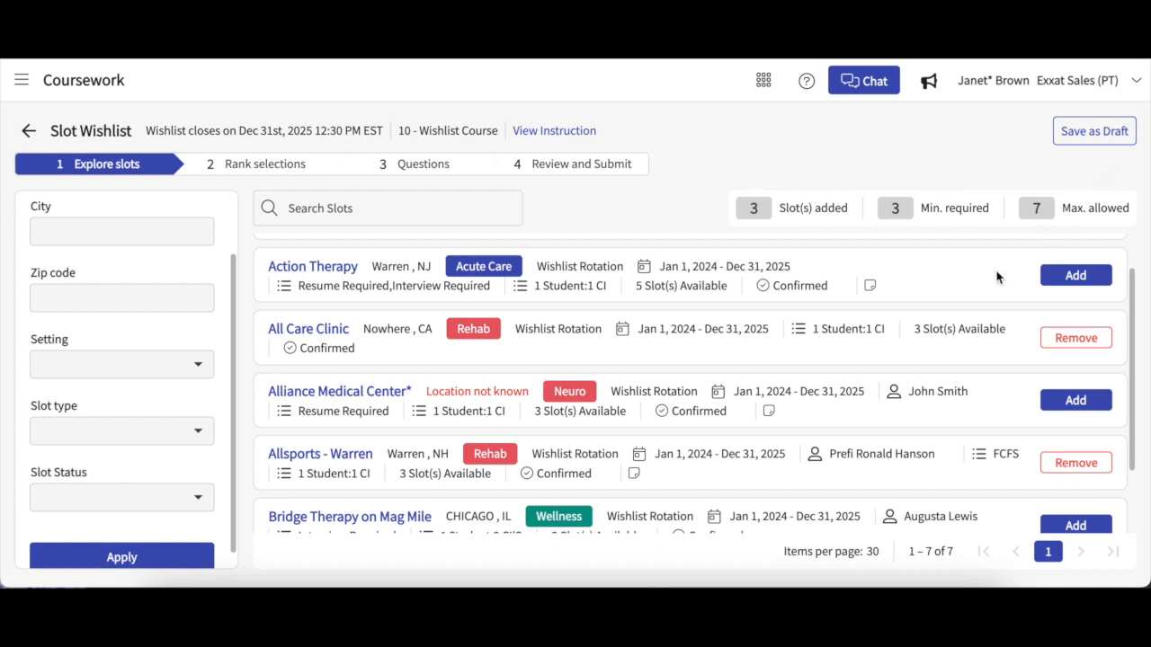
scroll(996, 277, up, 1)
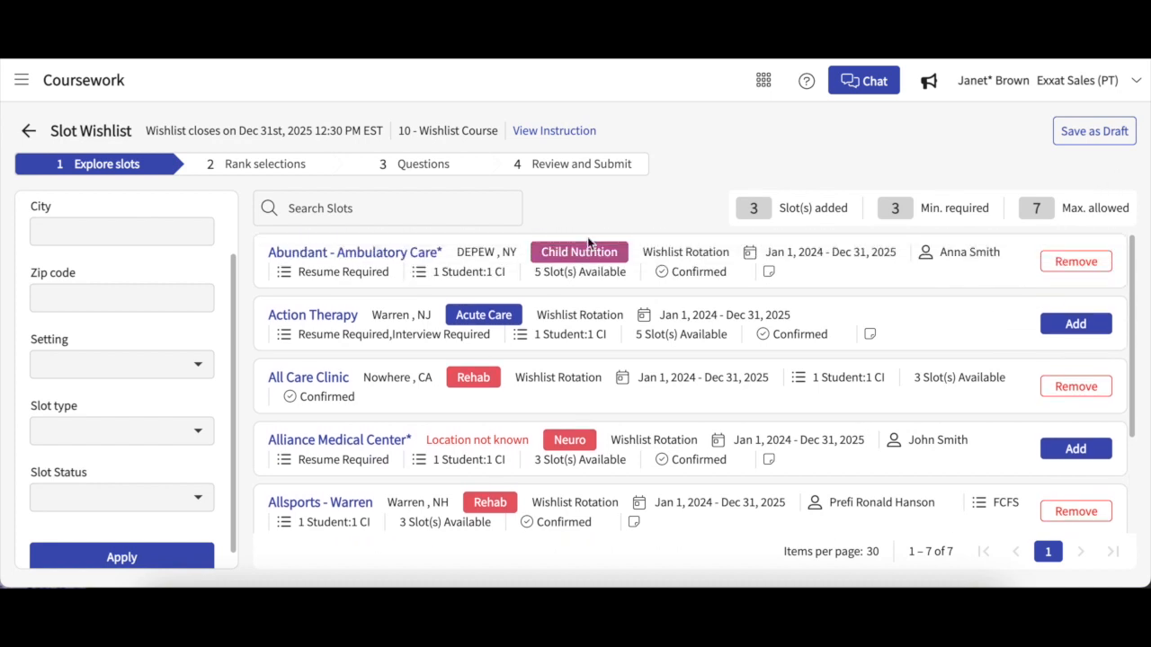
click(300, 163)
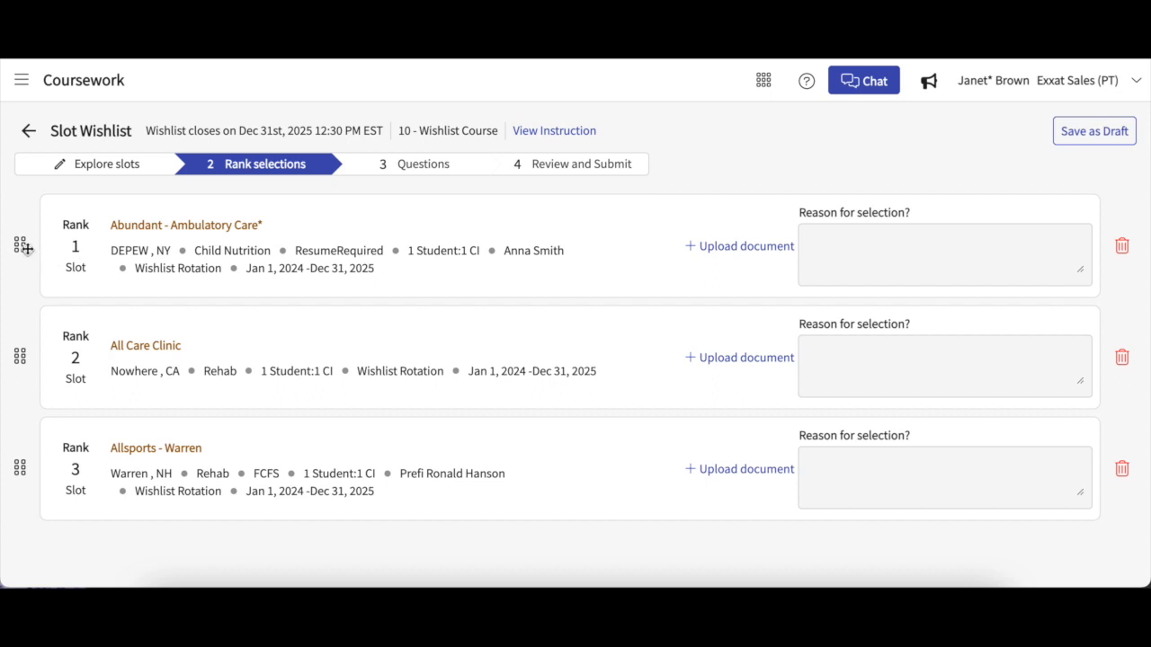
Step: Keep Abundant first, All Care Clinic second, Allsports - Warren third, with no reasons, then go to Questions
mouse_move(21, 245)
mouse_down()
mouse_move(8, 367)
mouse_move(5, 253)
mouse_up()
click(826, 244)
click(872, 179)
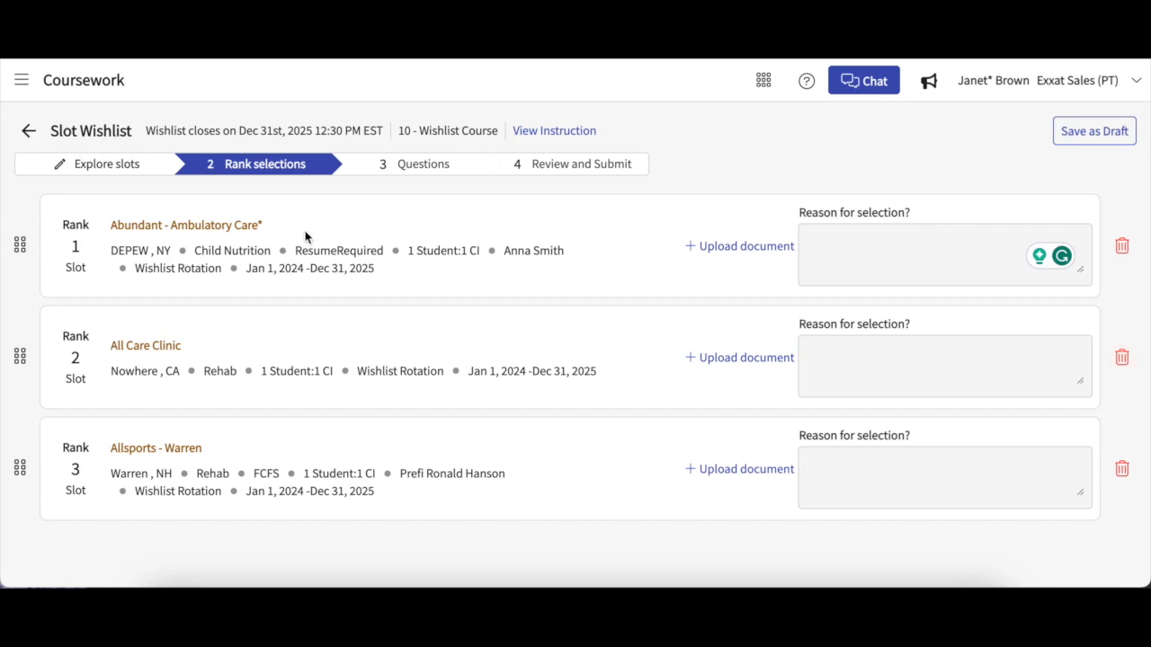
click(129, 167)
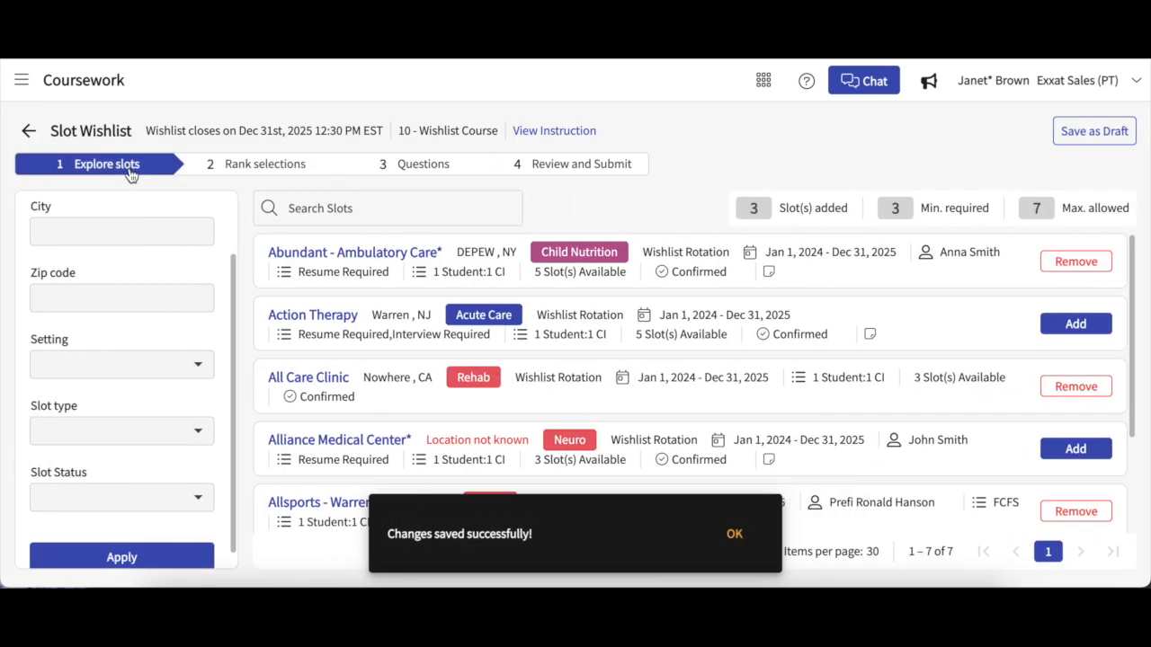
click(259, 165)
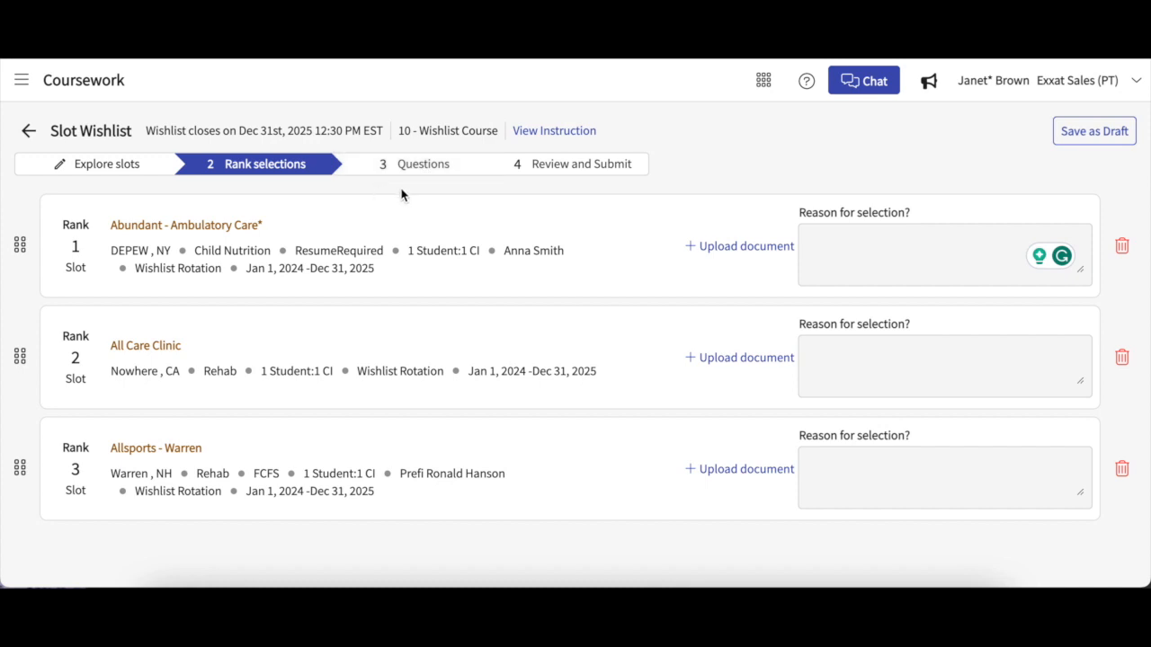
click(418, 164)
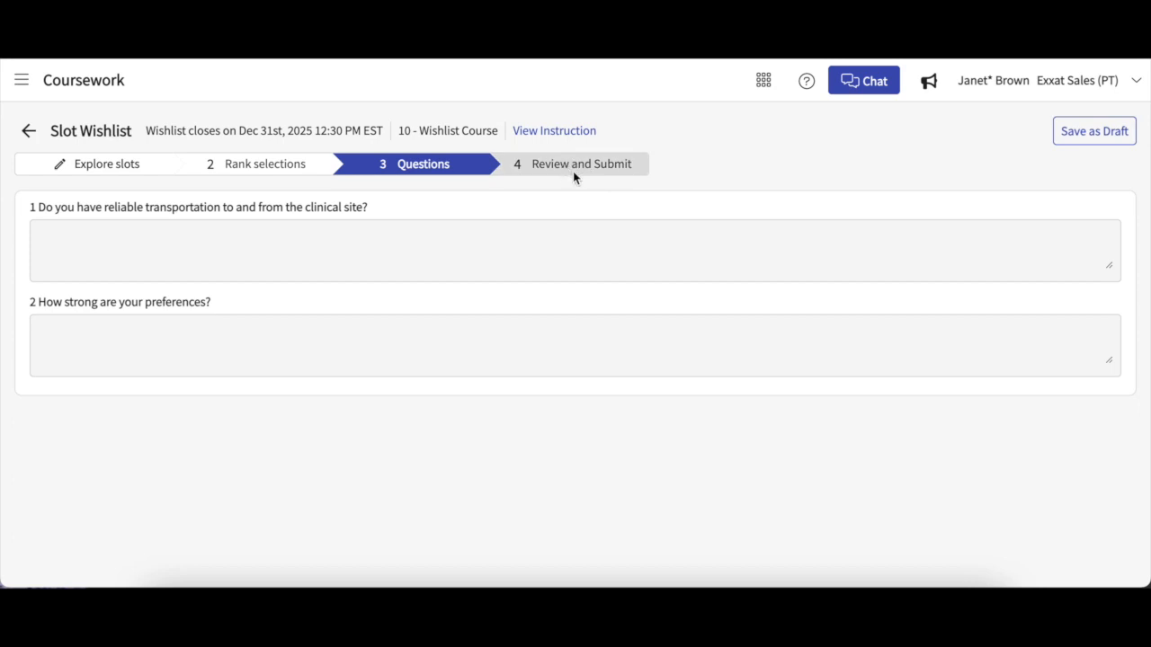
Step: Answer 'Yes I do' for reliable transportation and 'very strong' for preference strength
click(313, 233)
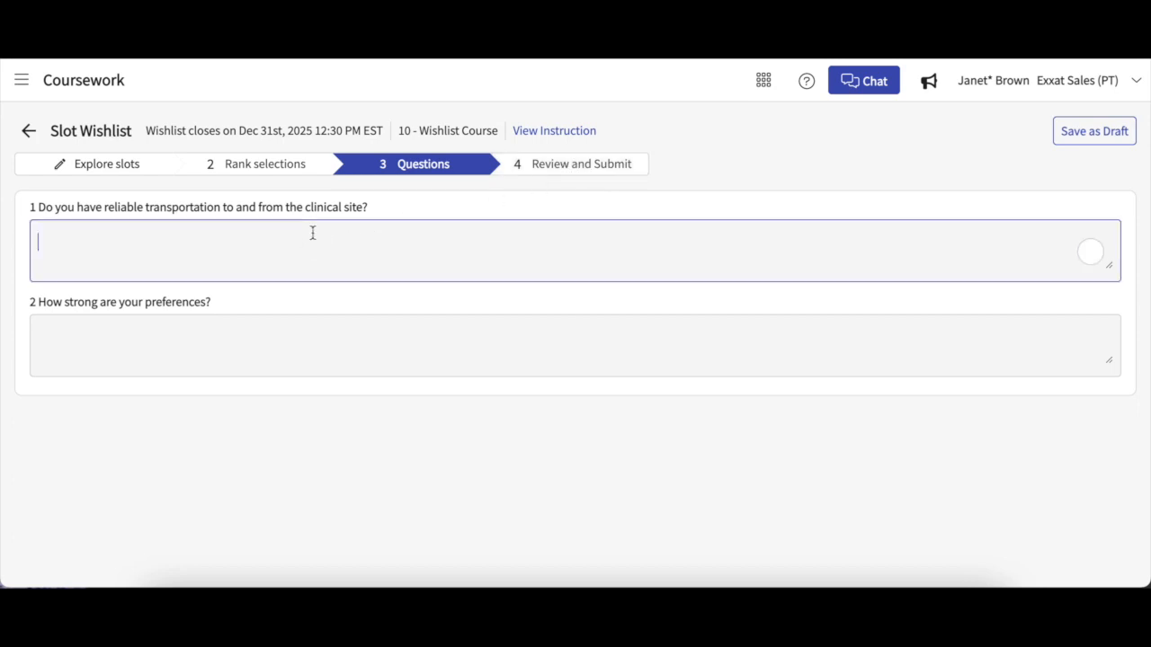
text(Y)
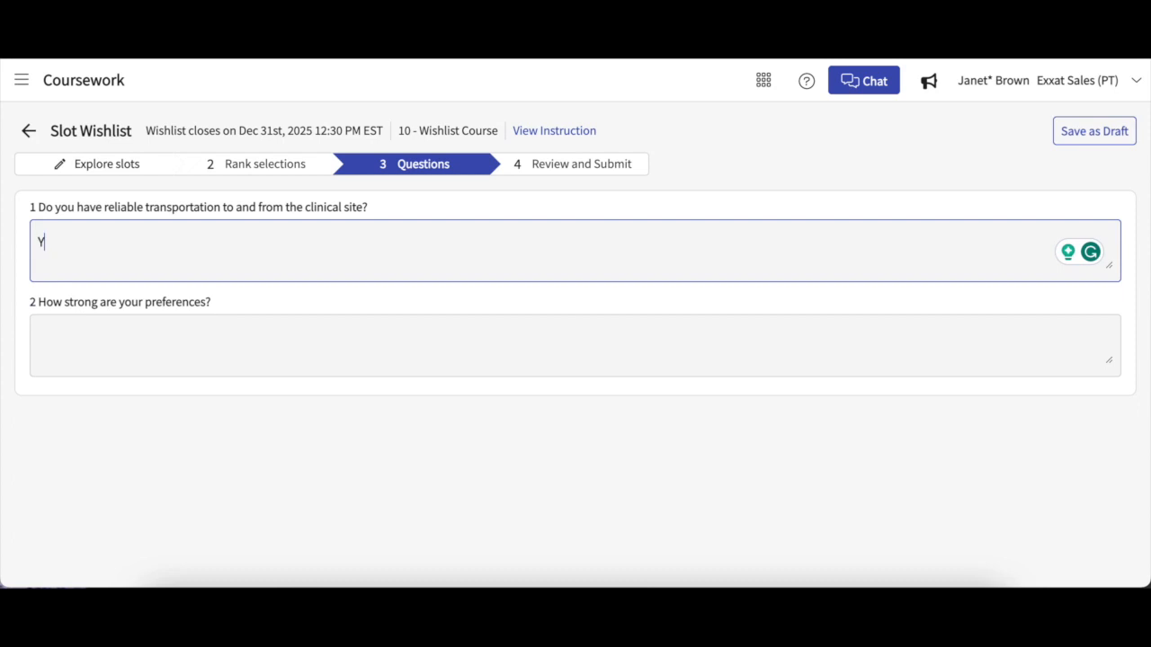
text(es I do)
click(228, 334)
text(very sr)
key(BackSpace)
text(trong)
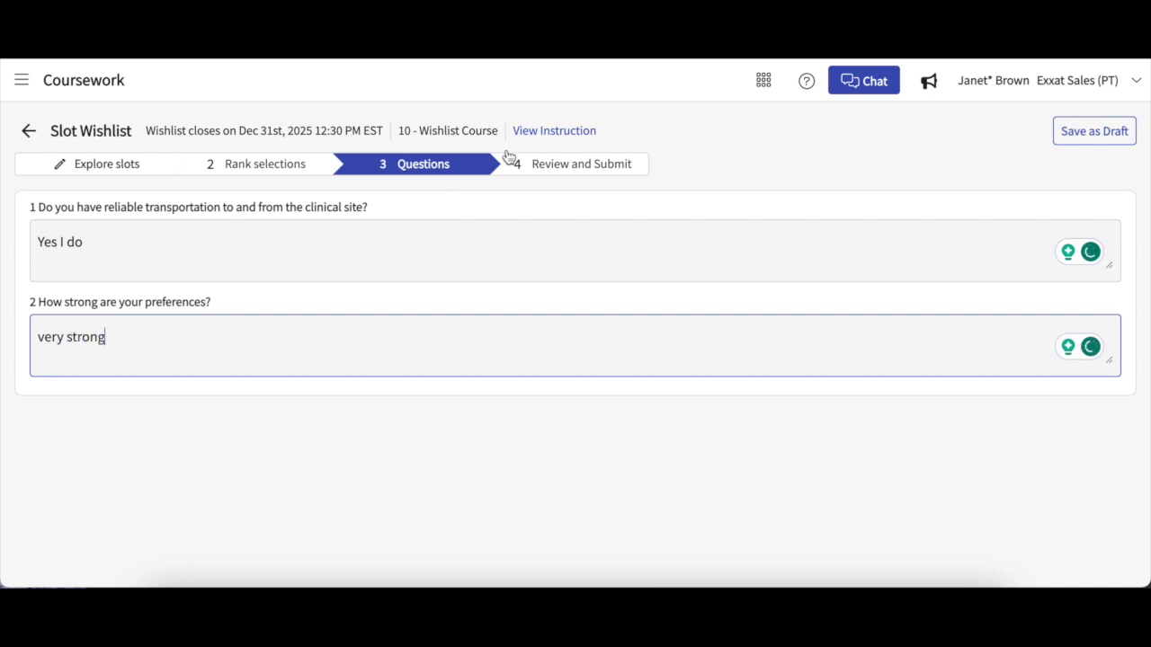
Step: Review the summary of three ranked slots and both answers, leaving the document upload empty
click(568, 162)
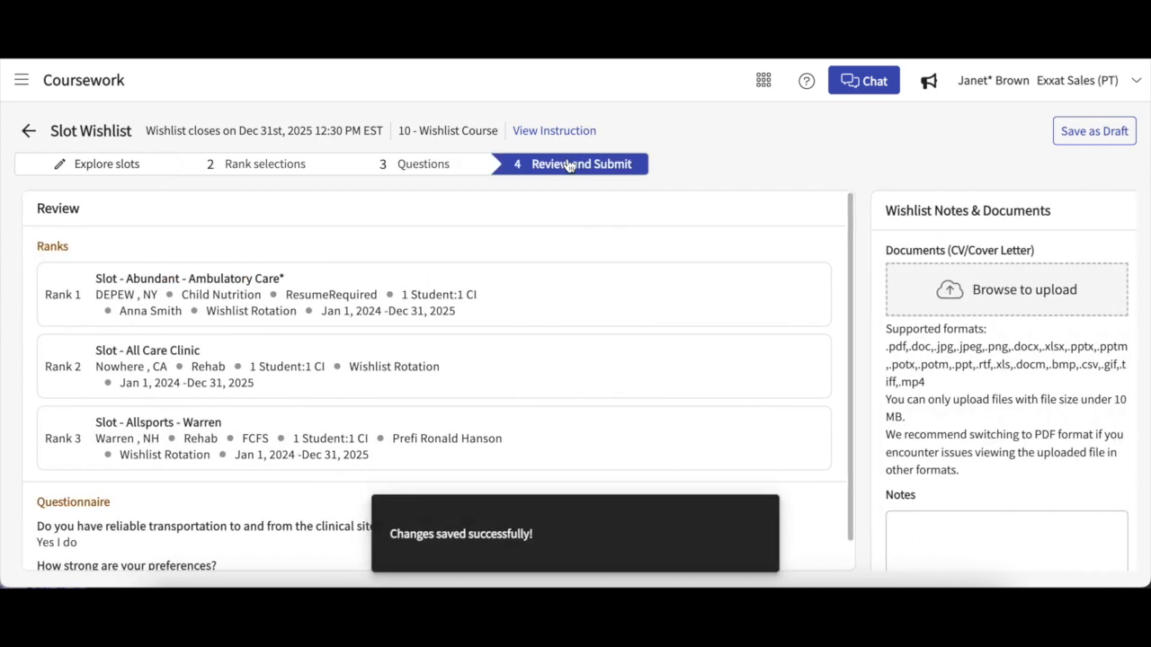
scroll(626, 307, down, 1)
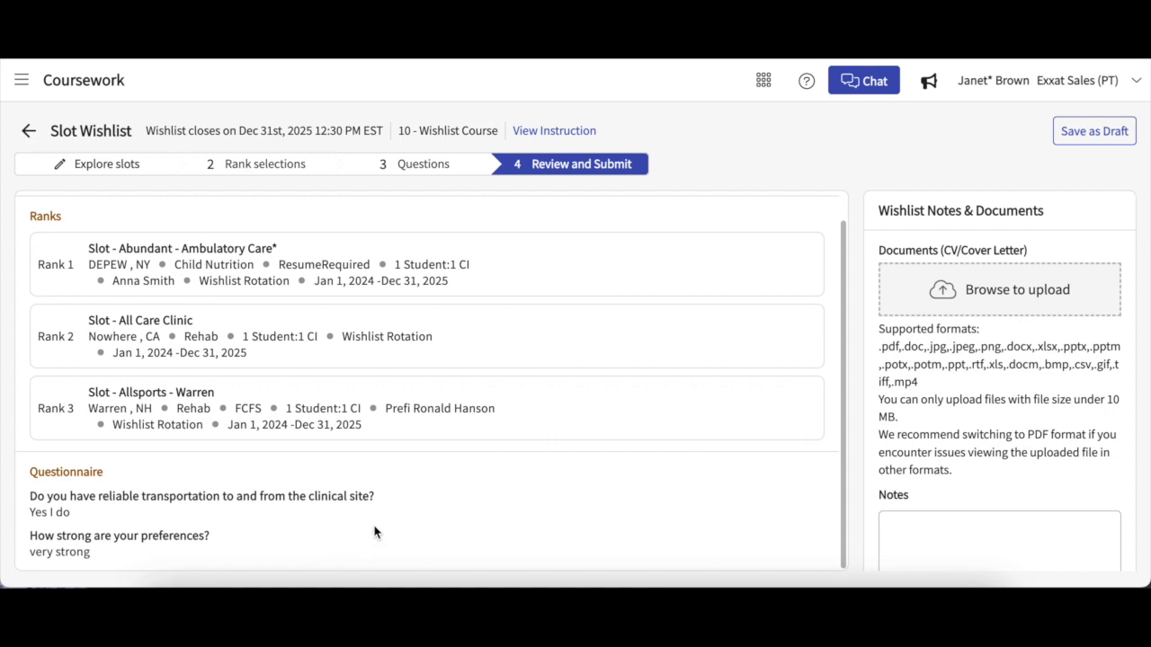
scroll(486, 521, up, 1)
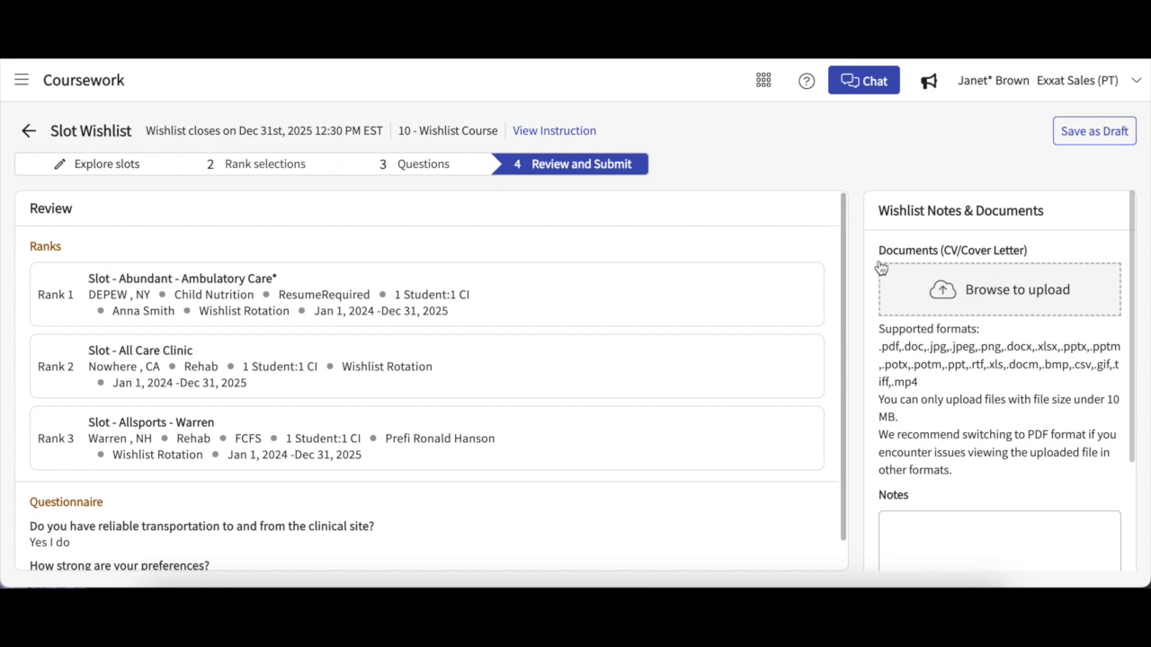
click(945, 308)
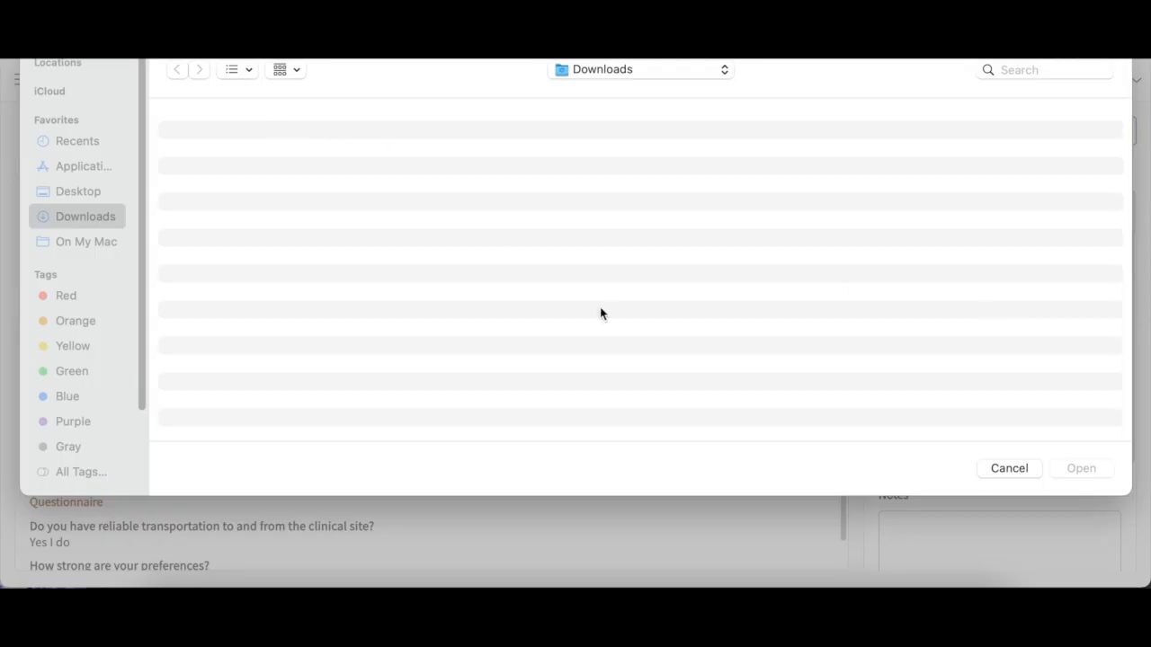
click(997, 468)
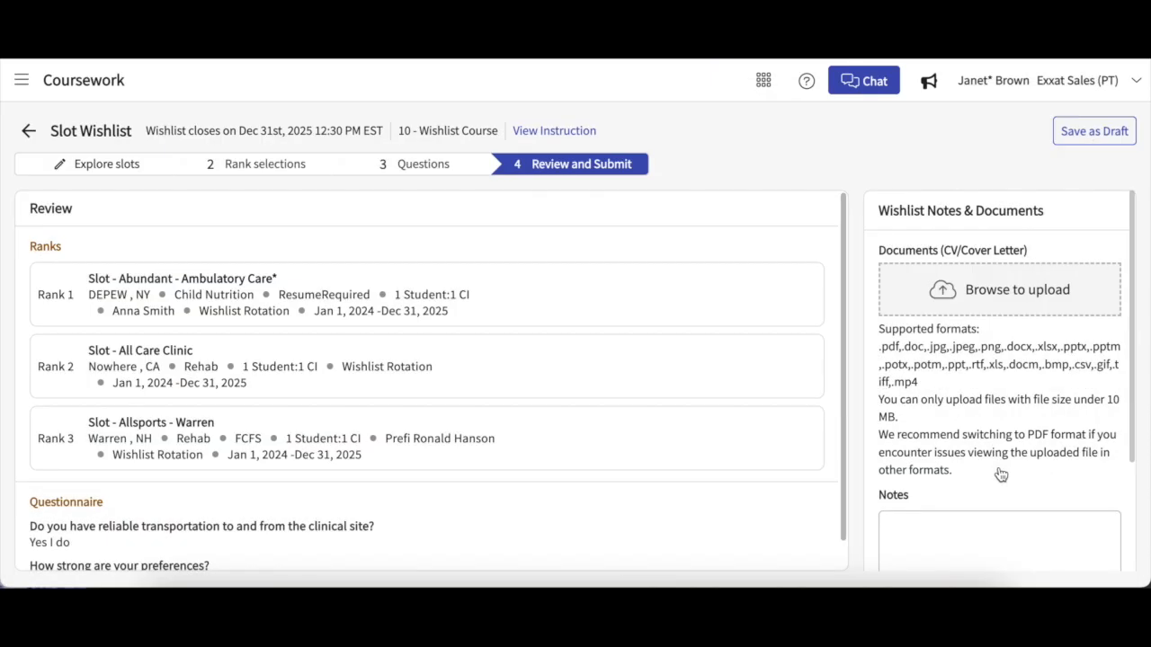
scroll(997, 461, down, 2)
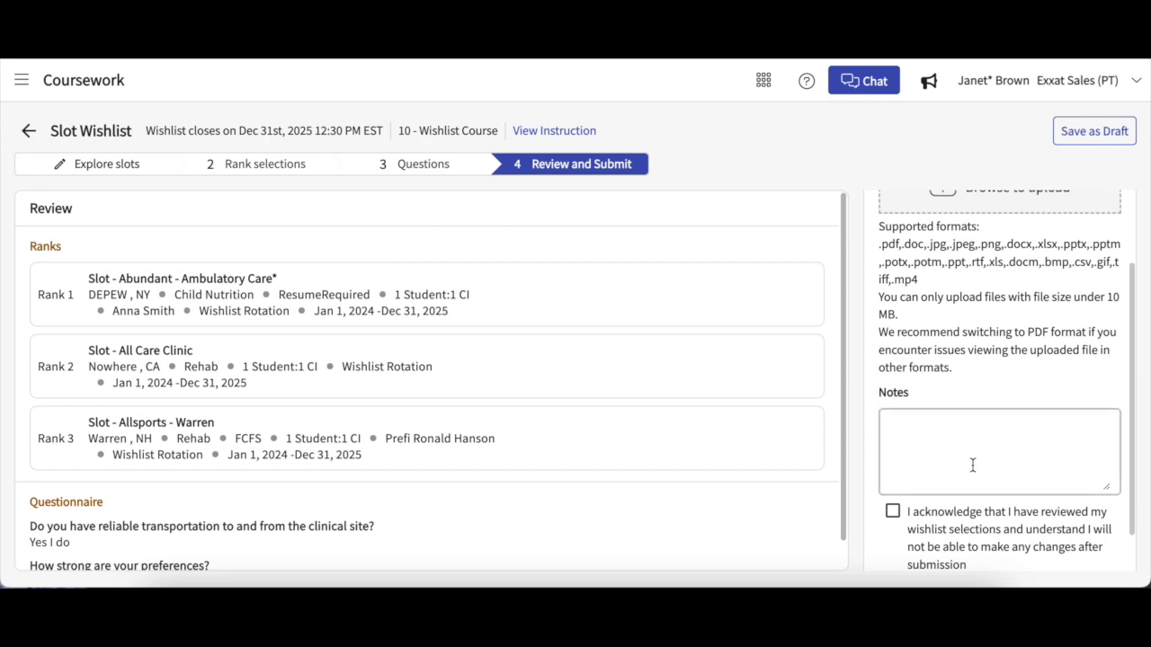
scroll(972, 465, down, 1)
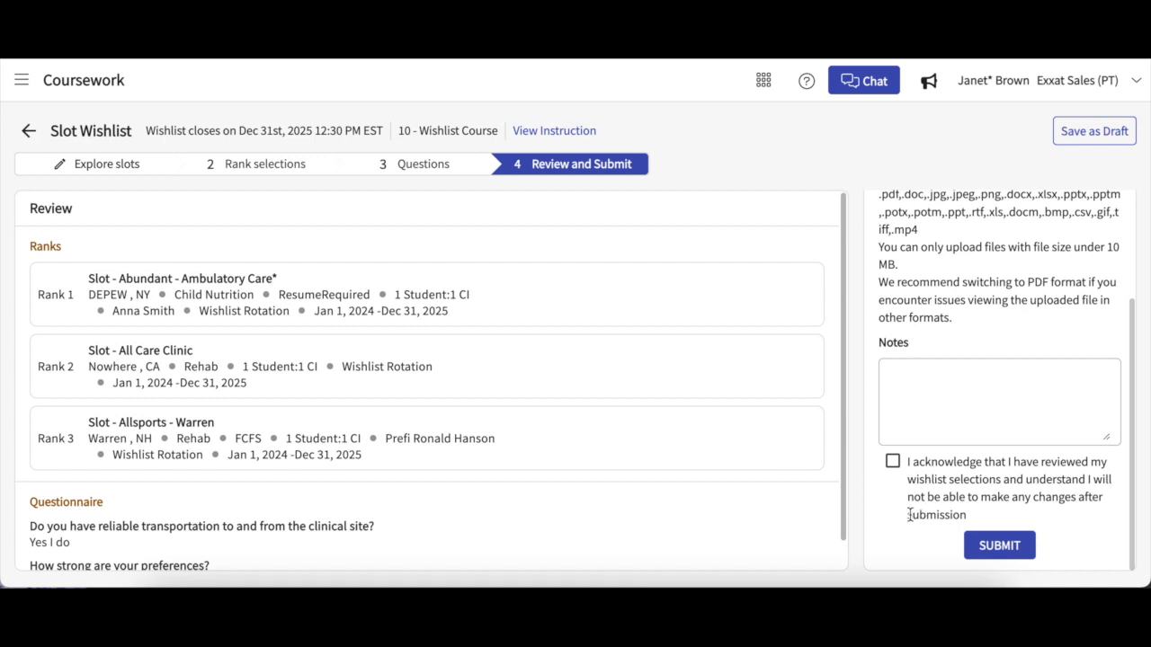
Step: Tick the acknowledgement, submit the slot wishlist and confirm it can no longer be changed
click(892, 462)
click(999, 549)
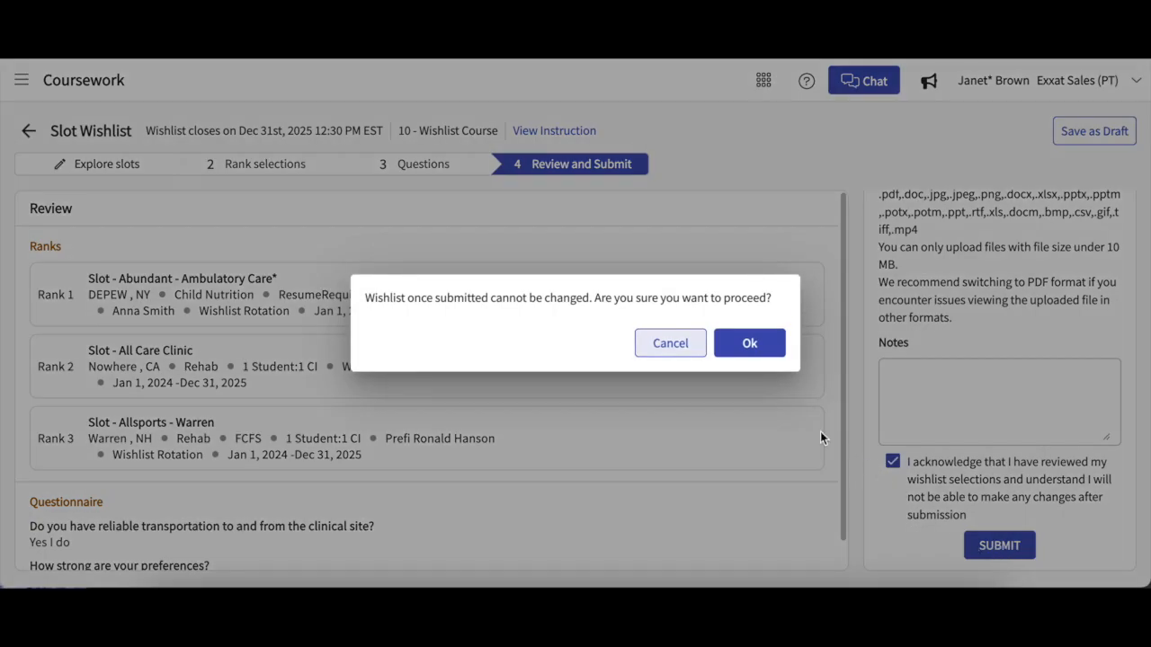
click(761, 350)
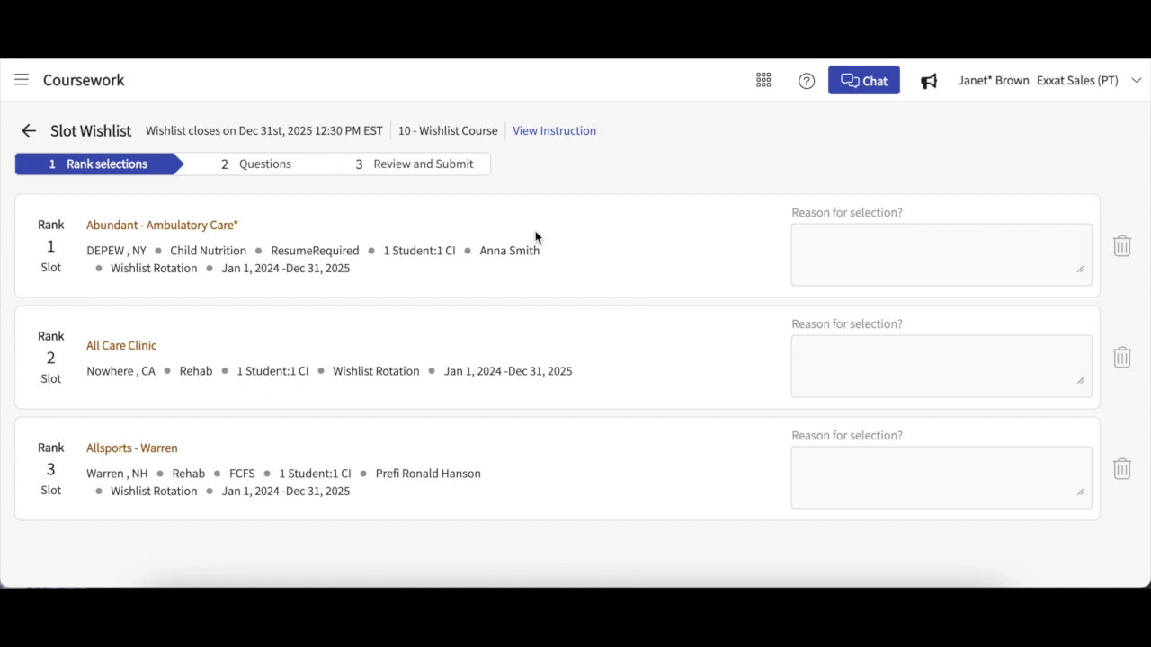
Step: Look over the submitted wishlist's question answers, review summary and ranked slot selections
click(292, 171)
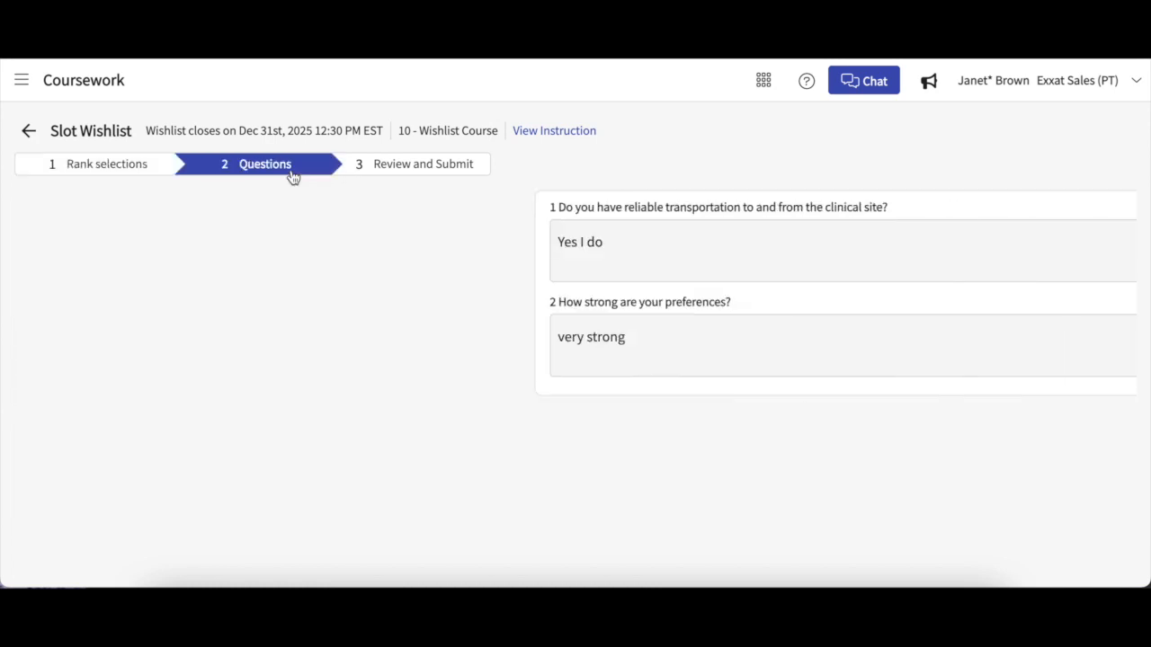
click(416, 171)
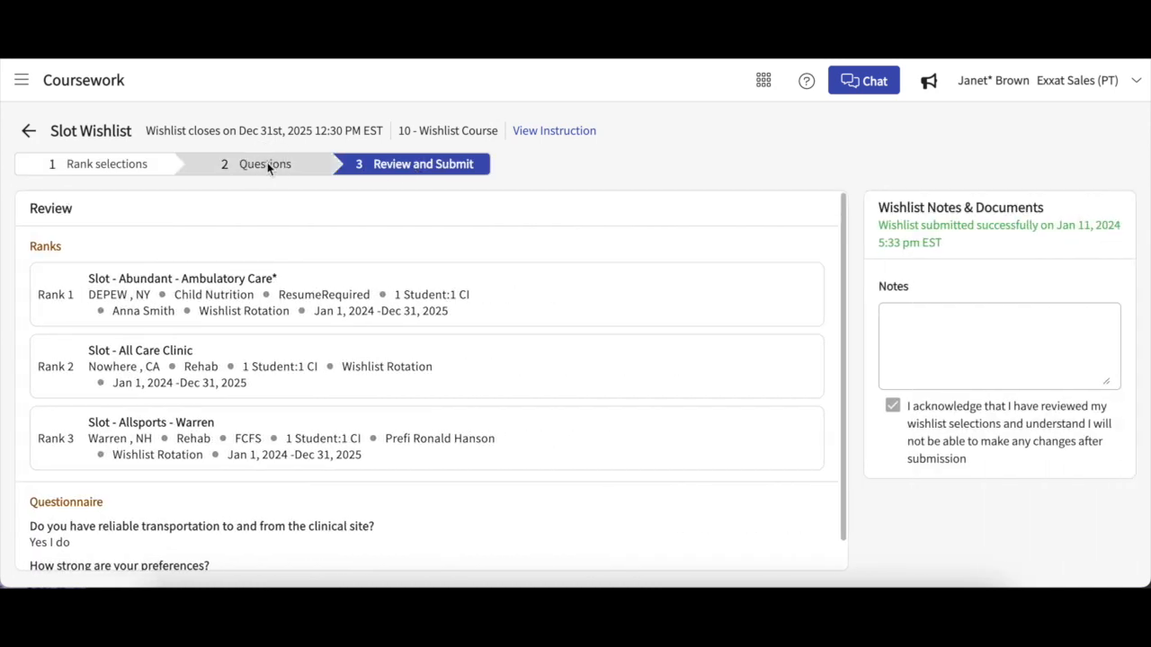
click(267, 168)
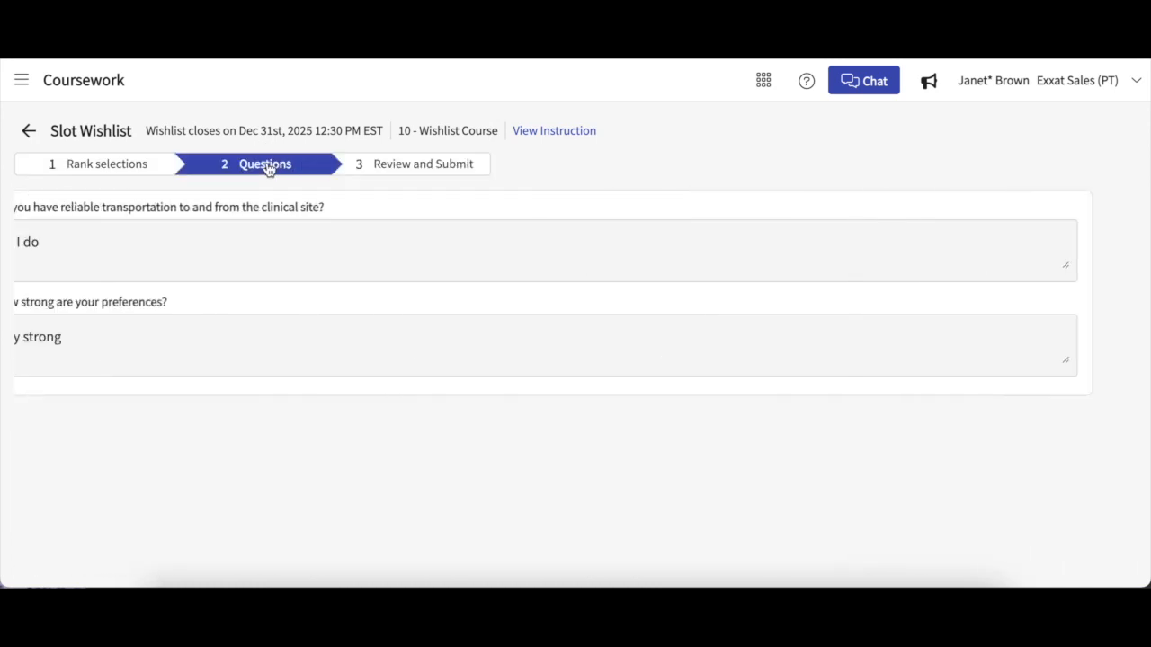
click(154, 166)
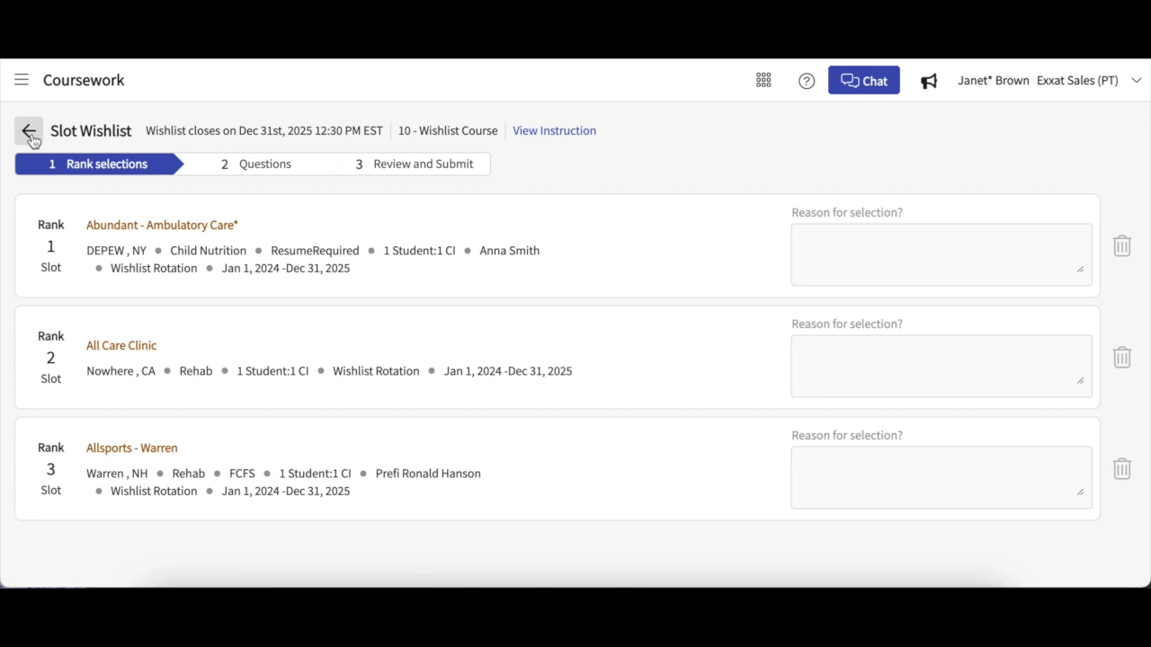
Step: Go back to the 10 - Wishlist Course activities list showing Slot Wishlist as Submitted
click(30, 135)
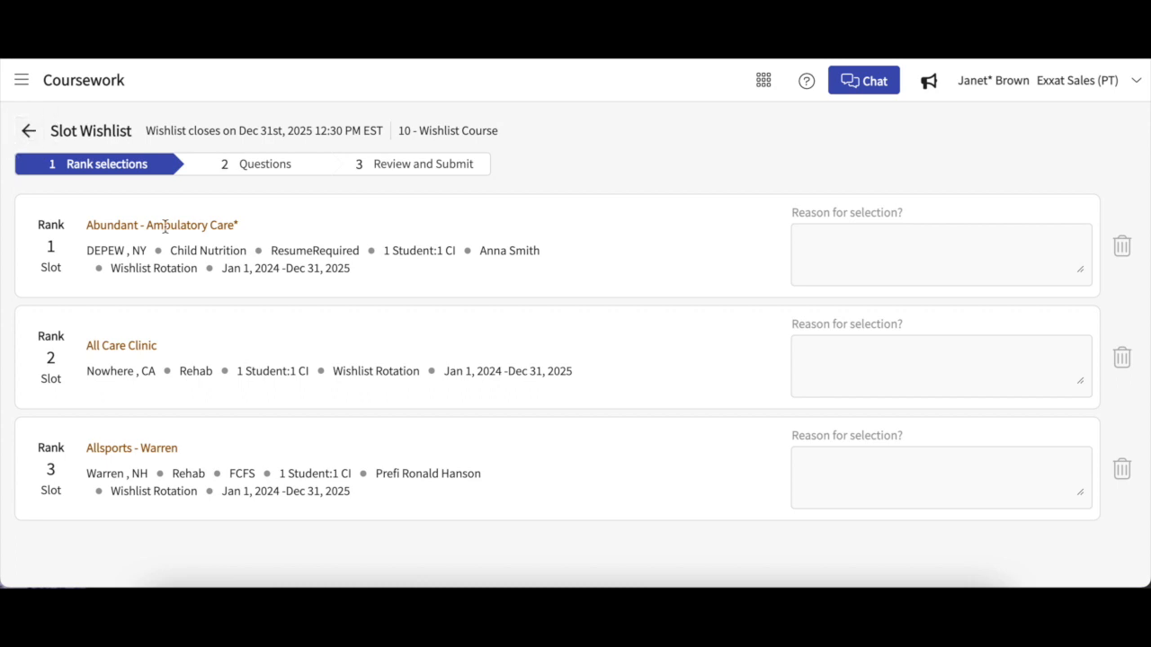
click(29, 135)
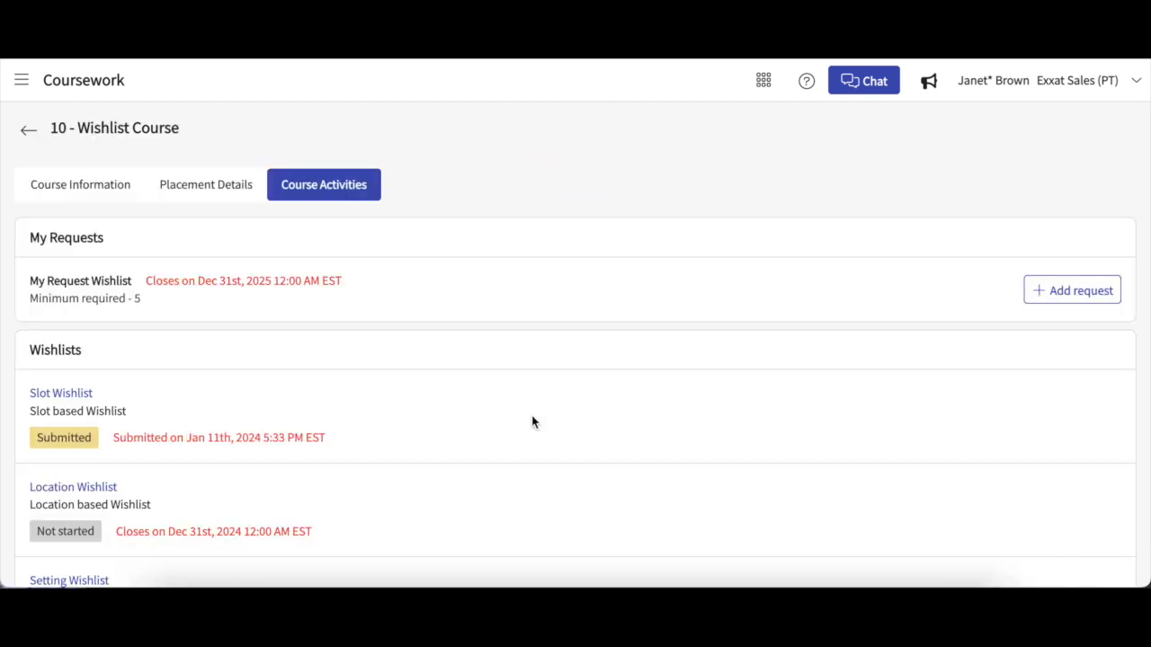
scroll(531, 421, down, 1)
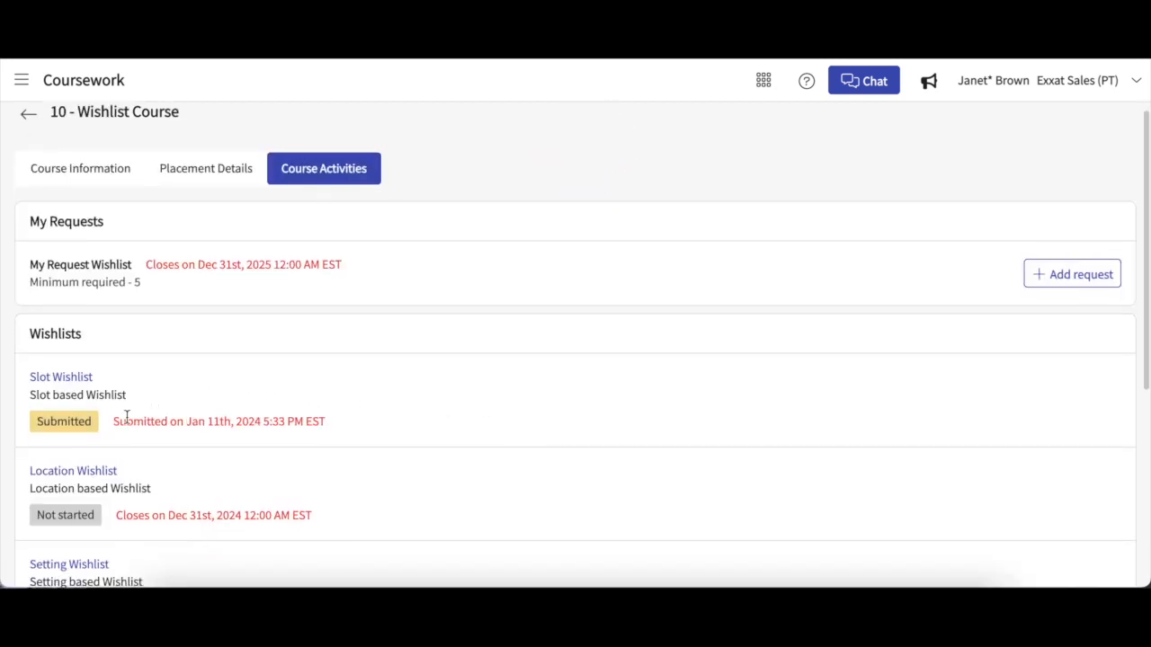